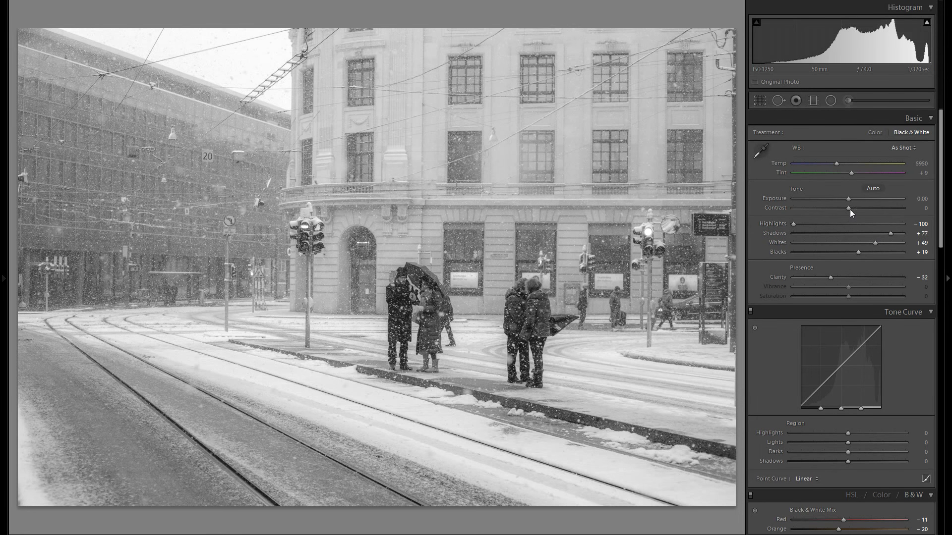
Set the contrast to +18 and adjust the white balance temperature and tint of the black-and-white street photo.
left_click_drag(848, 209, 821, 209)
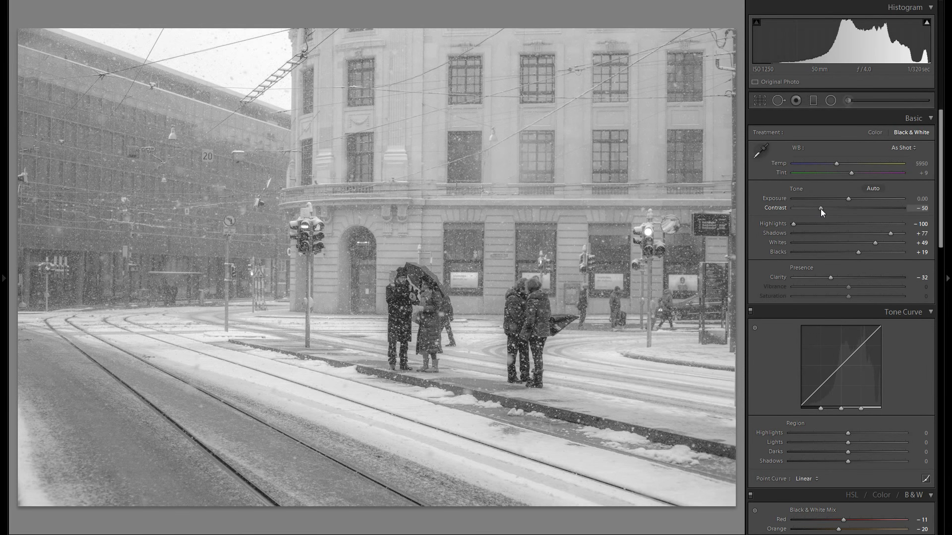
left_click_drag(820, 210, 858, 208)
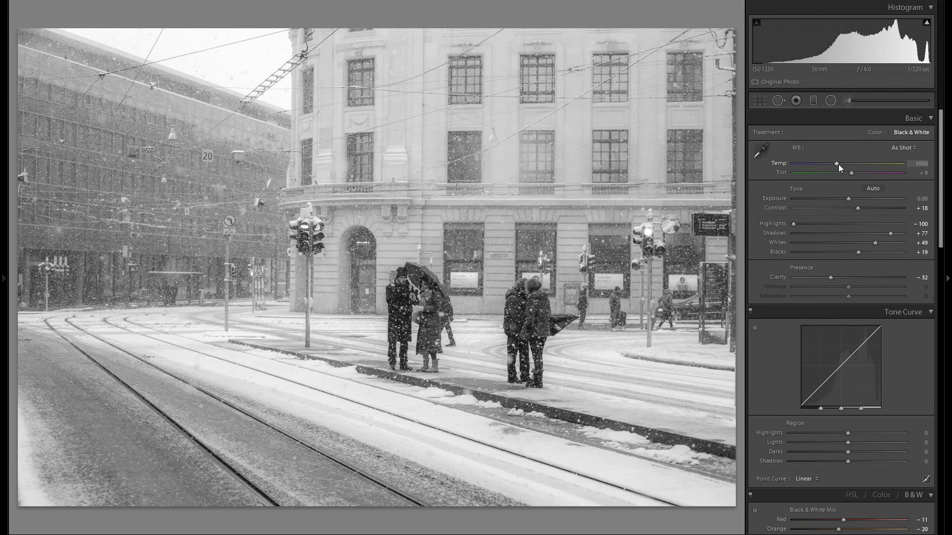
left_click_drag(837, 163, 860, 177)
Shape the tone curve regions with Highlights +20, Lights -5, Darks -5 and Shadows -21.
scroll(875, 275, "down", 3)
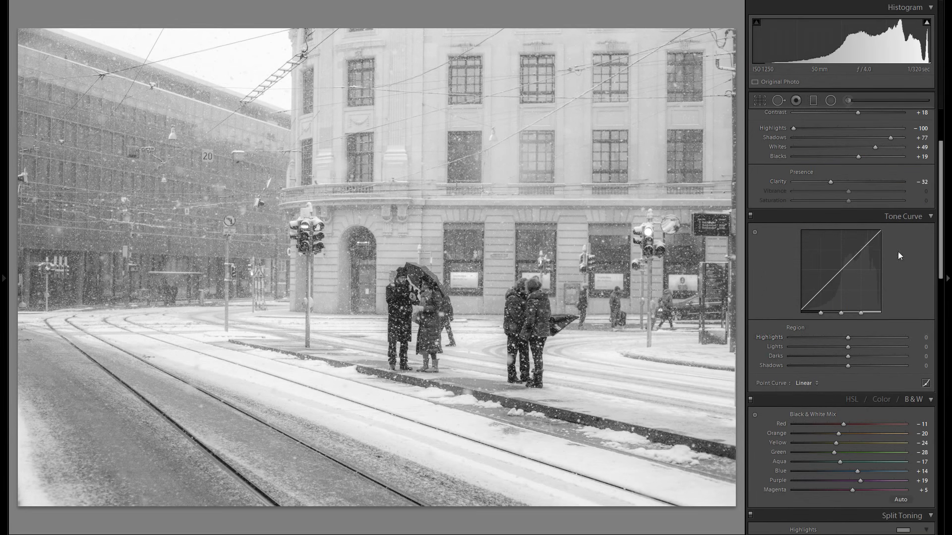
scroll(897, 251, "up", 3)
scroll(887, 245, "down", 3)
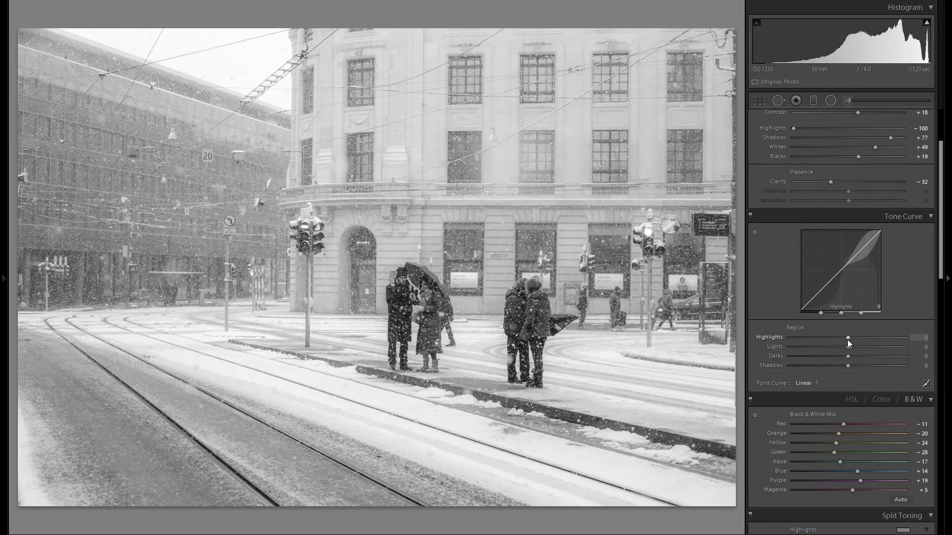
left_click_drag(848, 340, 890, 336)
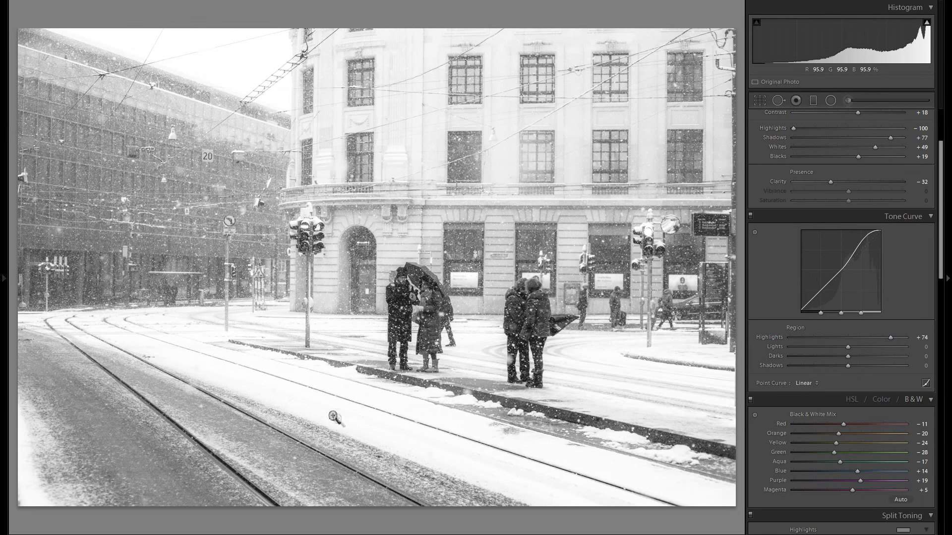
mouse_move(868, 339)
left_mouse_down()
mouse_move(850, 340)
mouse_move(858, 341)
left_mouse_up()
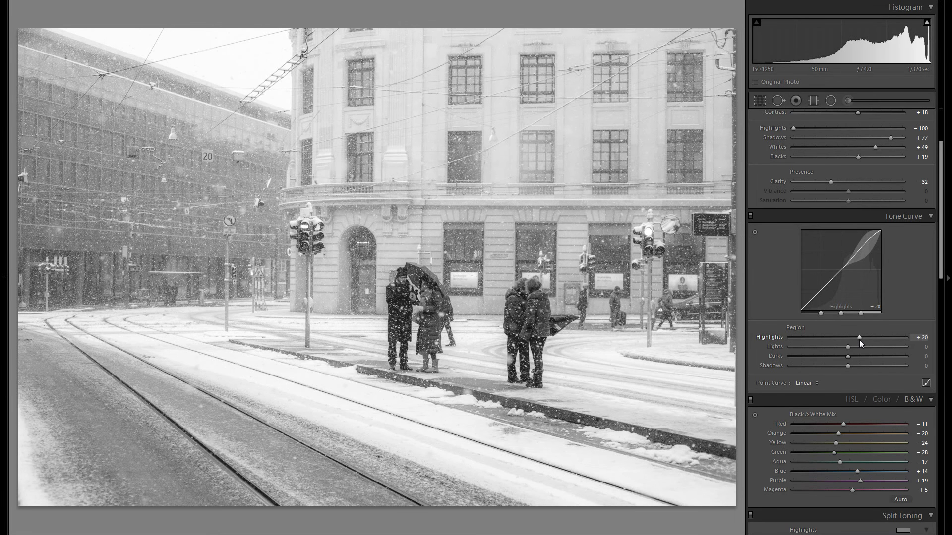
mouse_move(847, 347)
left_mouse_down()
mouse_move(866, 349)
mouse_move(846, 350)
mouse_move(862, 355)
mouse_move(844, 358)
left_mouse_up()
left_click_drag(847, 367, 835, 367)
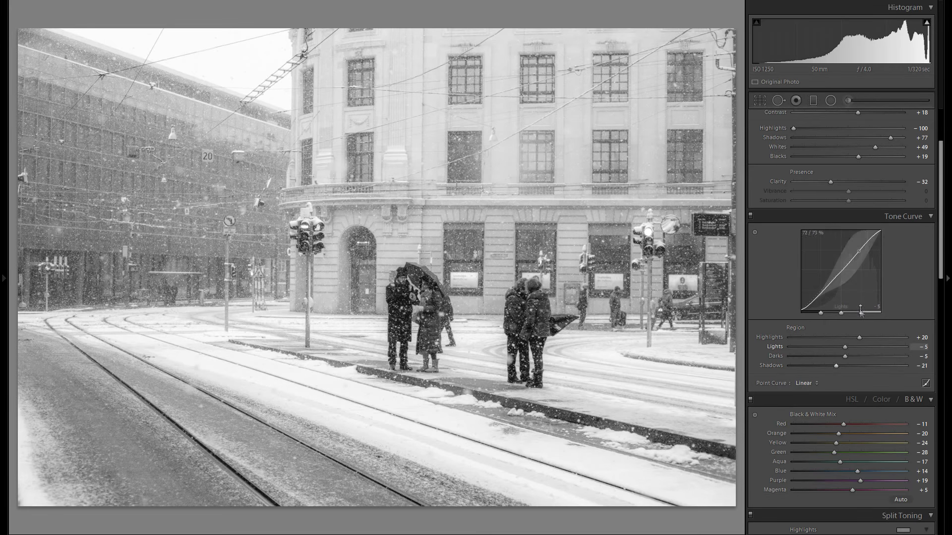
Tone the highlights blue in Split Toning with hue 209 and saturation 84.
scroll(859, 309, "down", 3)
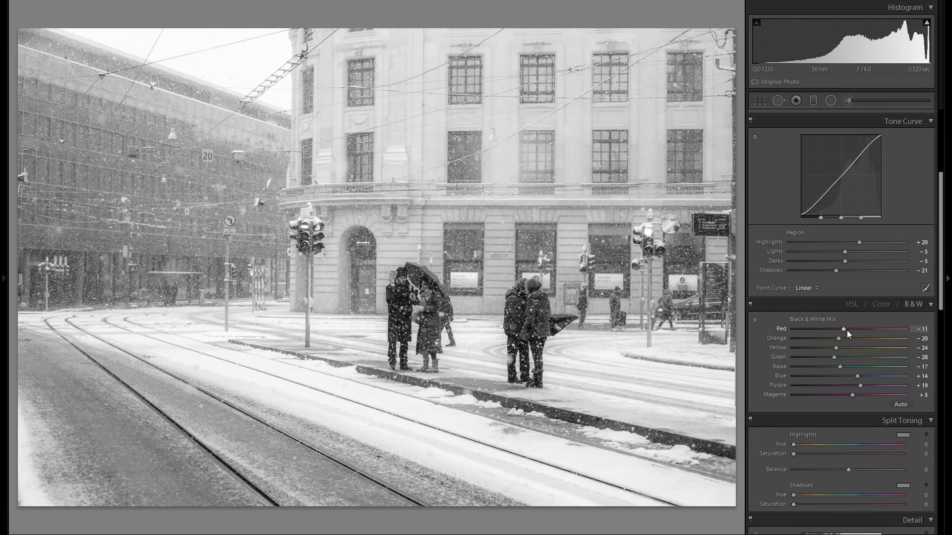
scroll(846, 334, "down", 3)
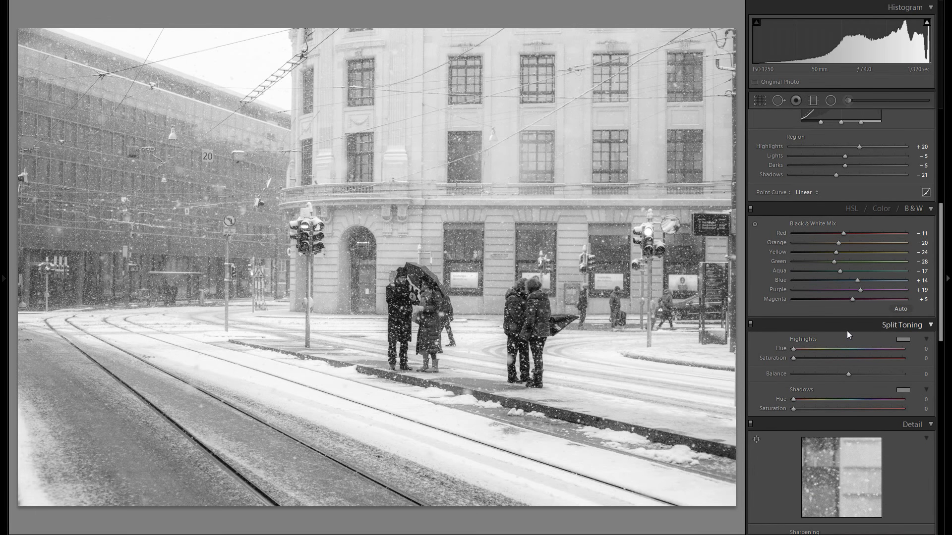
scroll(869, 300, "down", 3)
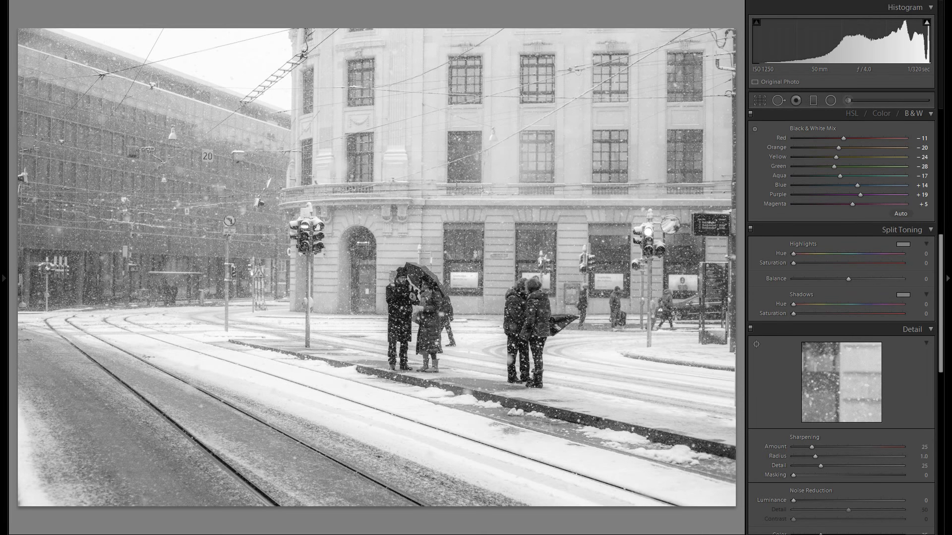
left_click_drag(793, 254, 854, 254)
left_click_drag(793, 263, 886, 263)
left_click_drag(853, 254, 864, 254)
left_click_drag(887, 264, 855, 253)
mouse_move(896, 263)
left_mouse_down()
mouse_move(878, 263)
mouse_move(888, 263)
left_mouse_up()
left_click_drag(856, 254, 857, 254)
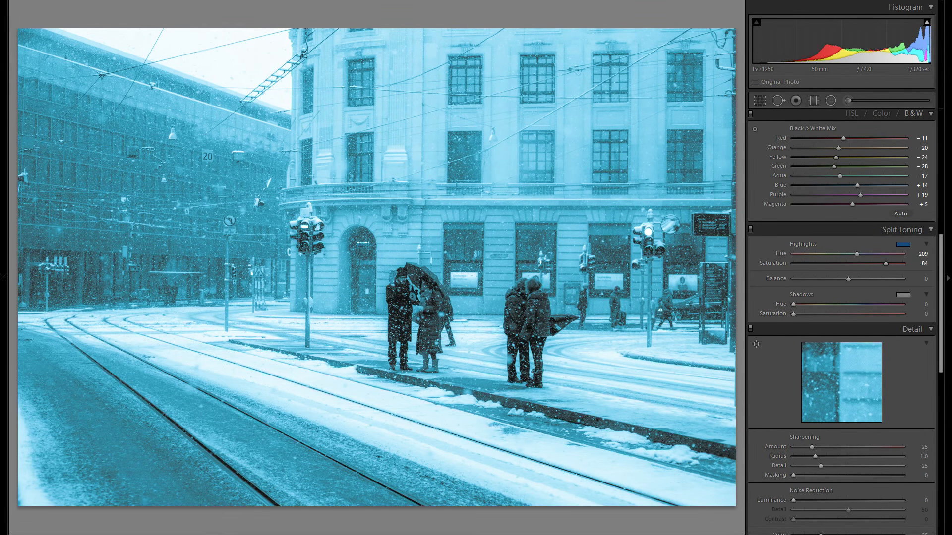
Reset the split-toning highlights saturation and set it to 35.
double_click(775, 263)
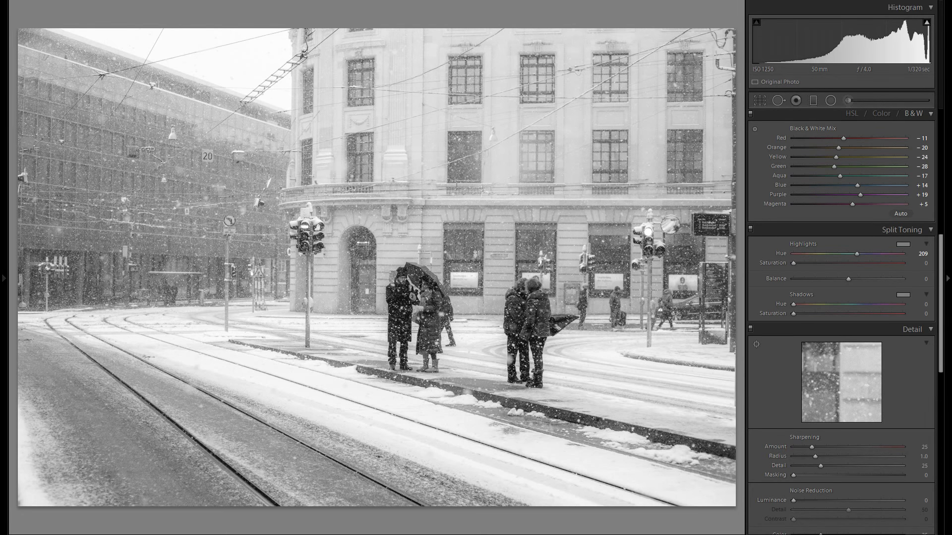
left_click_drag(793, 263, 826, 263)
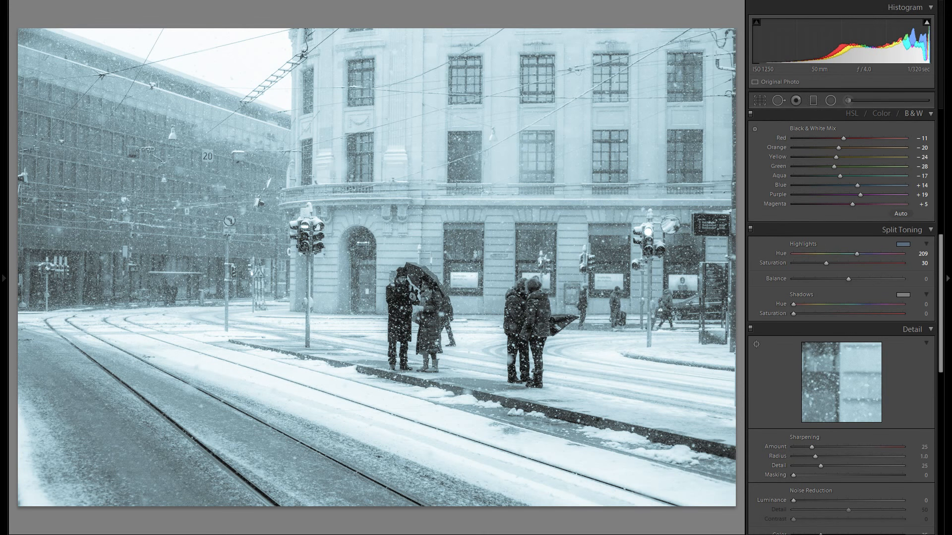
mouse_move(826, 263)
left_mouse_down()
mouse_move(893, 263)
mouse_move(807, 263)
mouse_move(831, 264)
left_mouse_up()
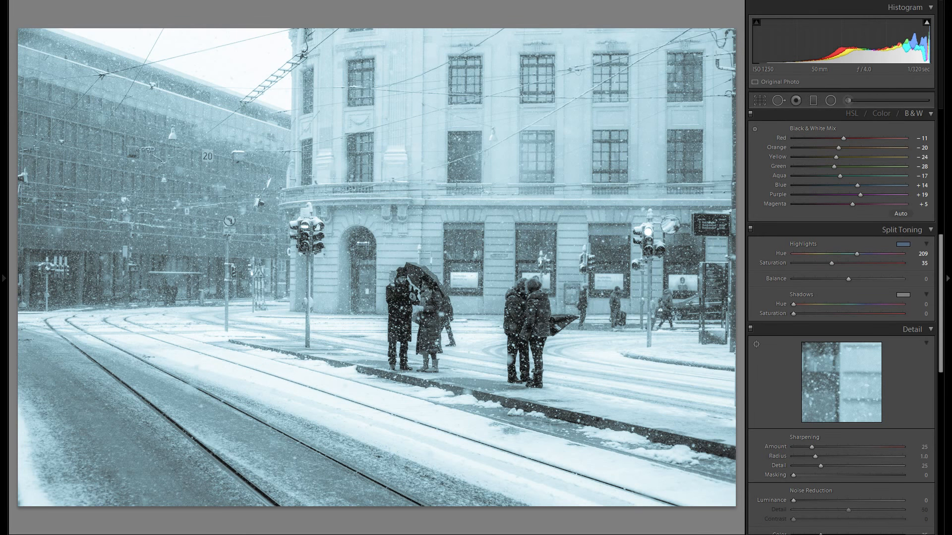
Try a blue tint on the split-toning shadows and return the shadows hue and saturation to 0.
left_click(903, 295)
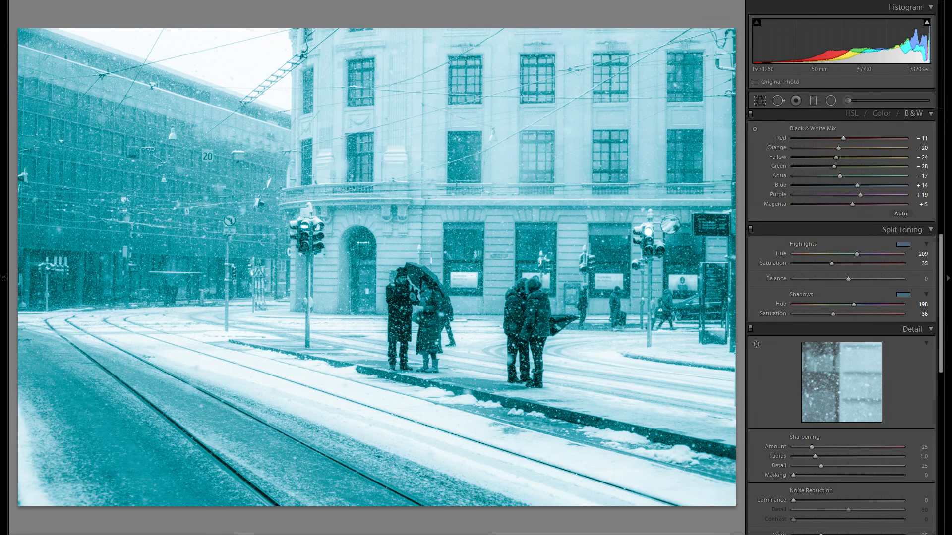
mouse_move(832, 314)
left_mouse_down()
mouse_move(808, 314)
mouse_move(820, 313)
left_mouse_up()
left_click_drag(852, 304, 880, 305)
left_click_drag(793, 314, 875, 304)
left_click_drag(831, 314, 872, 313)
key("ctrl+z")
key("ctrl+z")
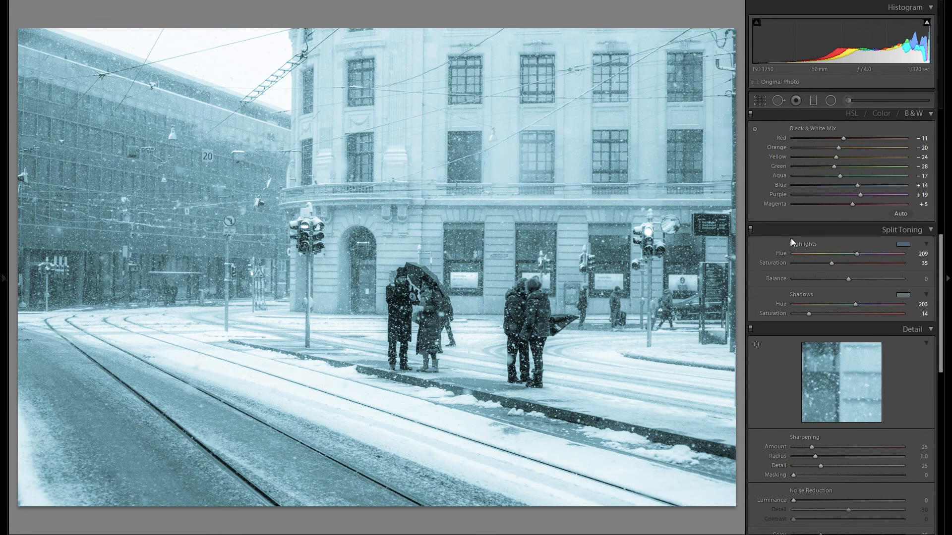
left_click_drag(829, 317, 741, 314)
left_click_drag(860, 303, 735, 302)
Try a sharpening amount of 100 and reset the amount to its default.
scroll(841, 295, "down", 5)
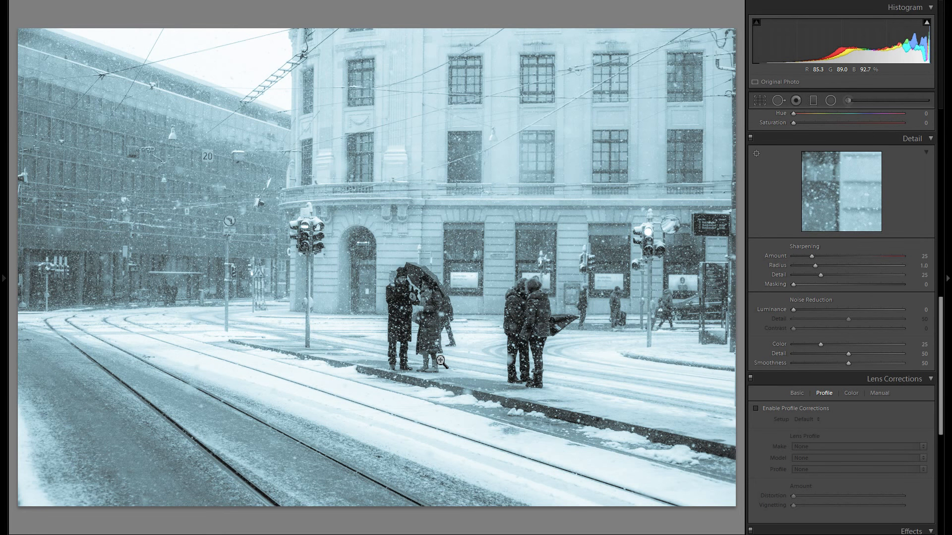
left_click(867, 256)
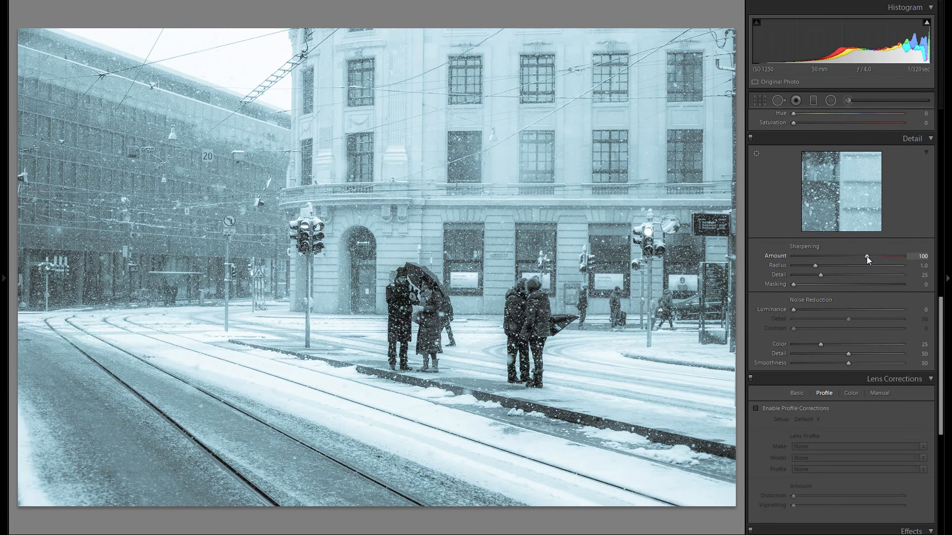
double_click(781, 255)
Set the sharpening masking to 78 while checking the edge mask preview.
left_click_drag(793, 286, 869, 284)
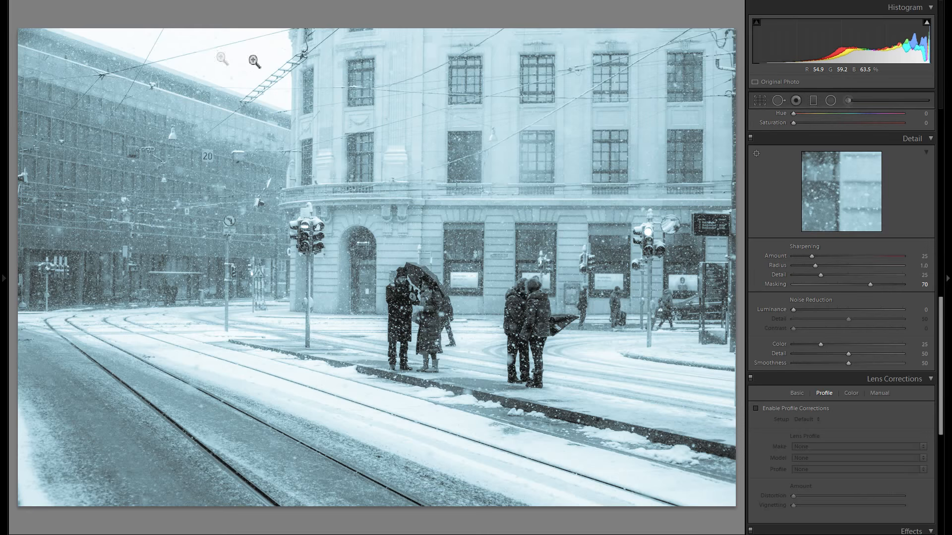
left_click_drag(870, 283, 872, 286)
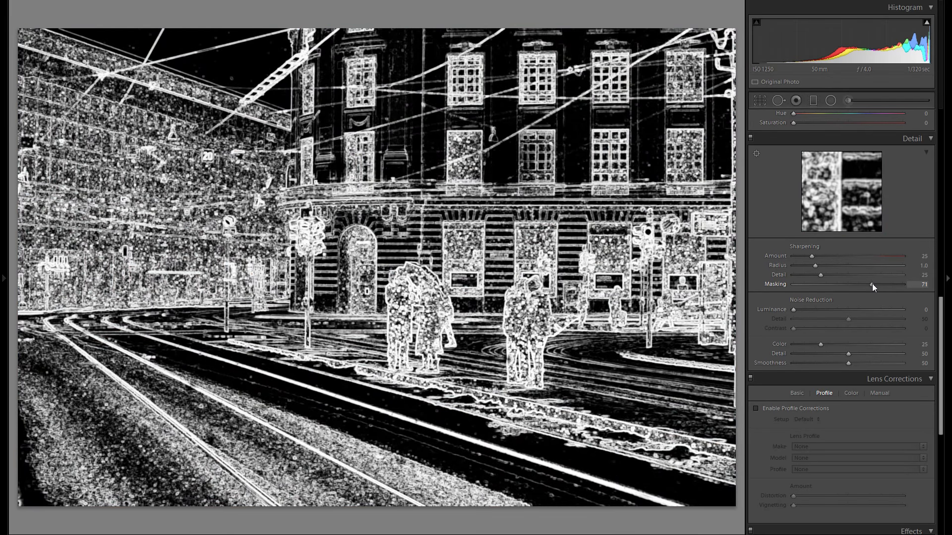
left_click_drag(876, 284, 879, 285)
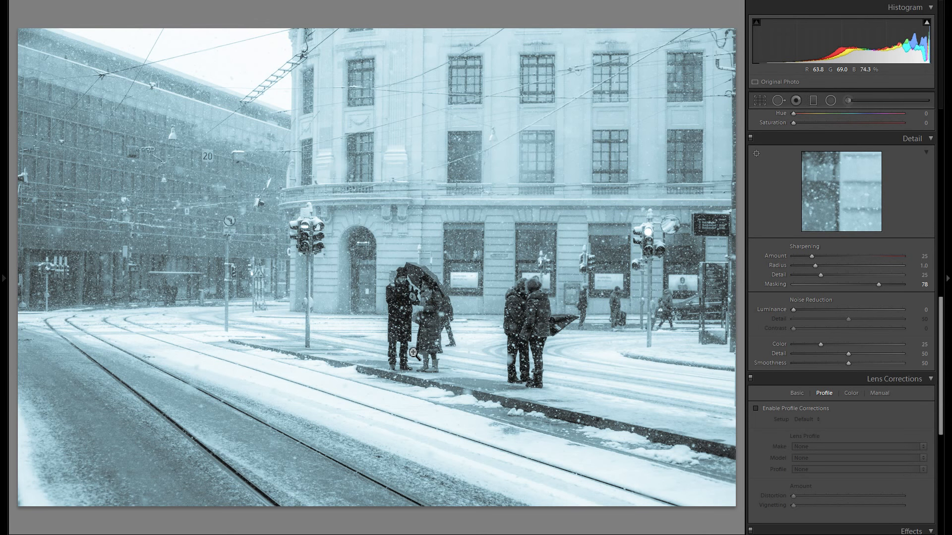
Examine the sharpened detail up close on the snow, the kerb and the people, and return to the full image.
left_click(368, 403)
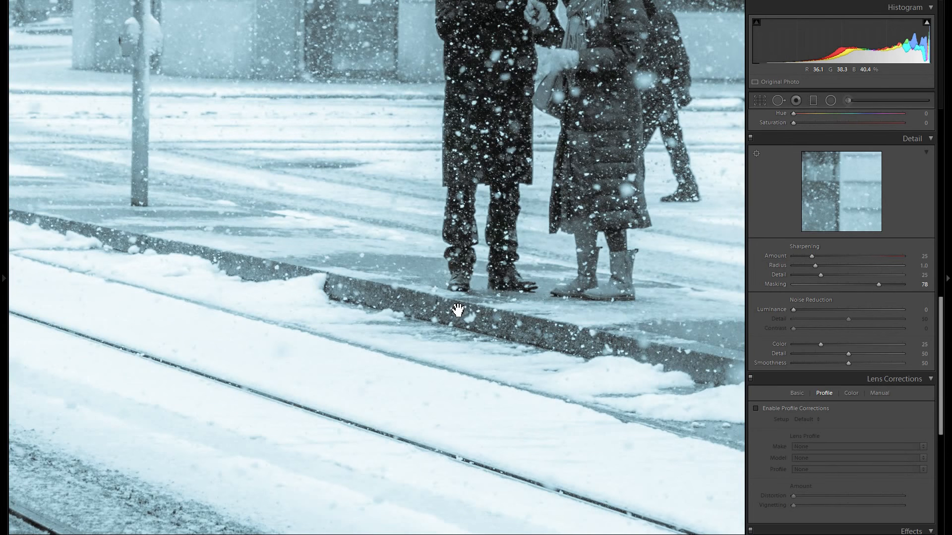
left_click_drag(481, 280, 667, 344)
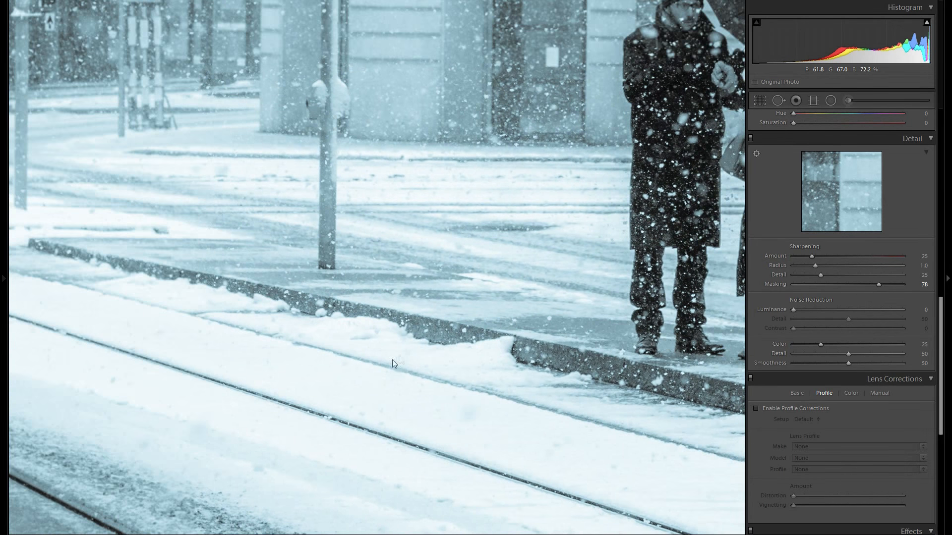
left_click_drag(537, 297, 378, 367)
left_click_drag(585, 312, 205, 357)
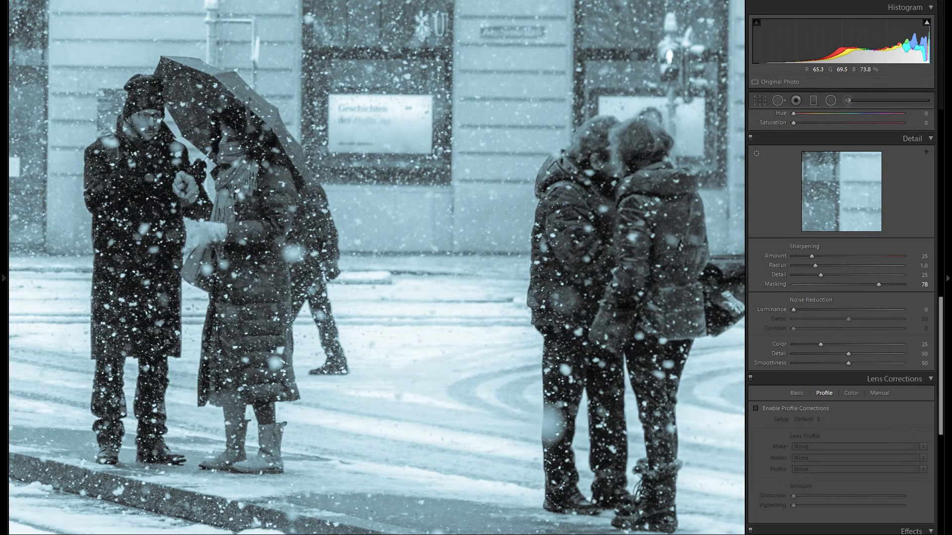
left_click_drag(362, 347, 578, 304)
left_click(497, 327)
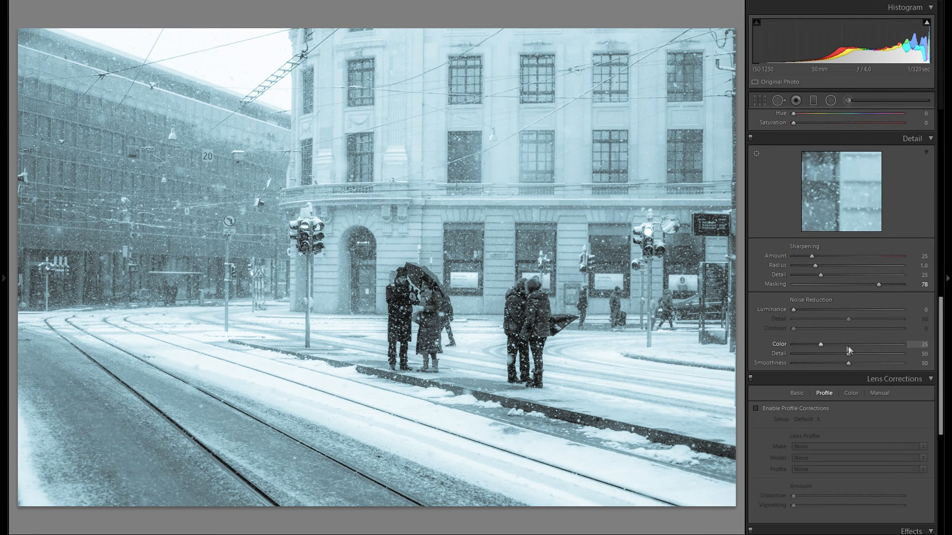
scroll(849, 346, "down", 2)
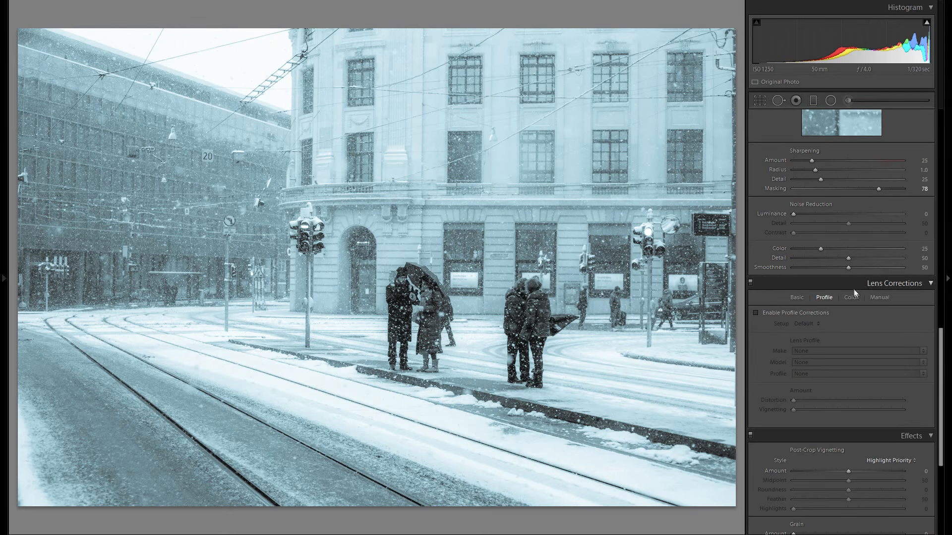
scroll(855, 306, "up", 2)
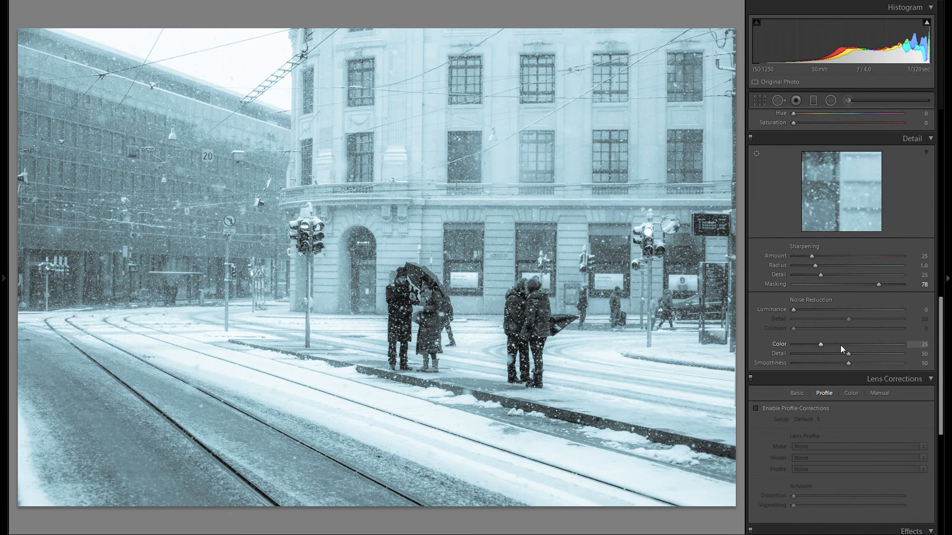
Enable the lens profile corrections, compare the image with and without them, and set the profile's vignetting amount to 0.
scroll(860, 366, "down", 2)
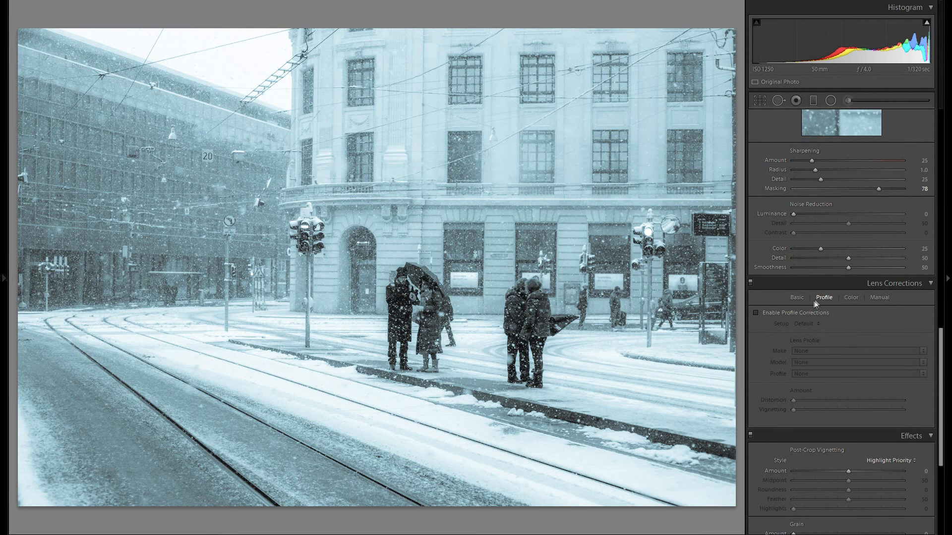
left_click(767, 313)
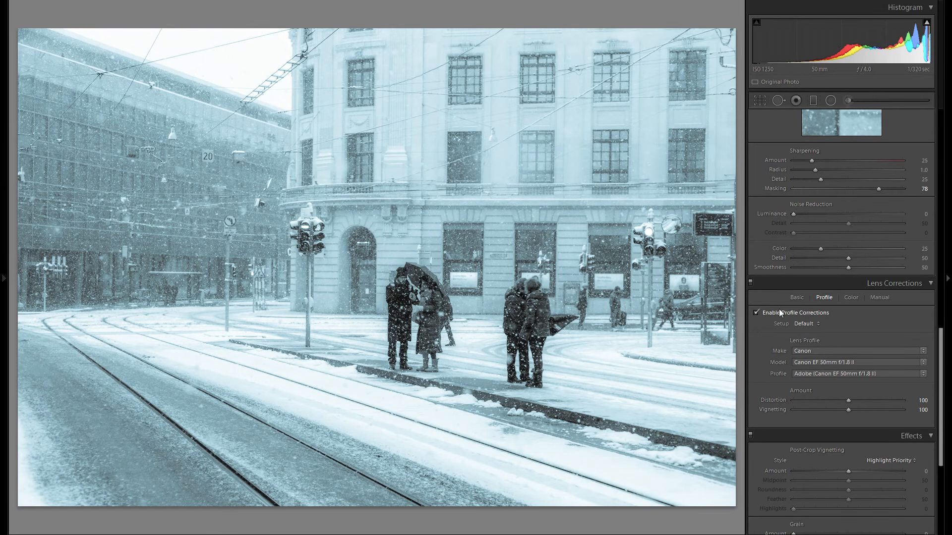
left_click(778, 313)
left_click(778, 313)
left_click(778, 314)
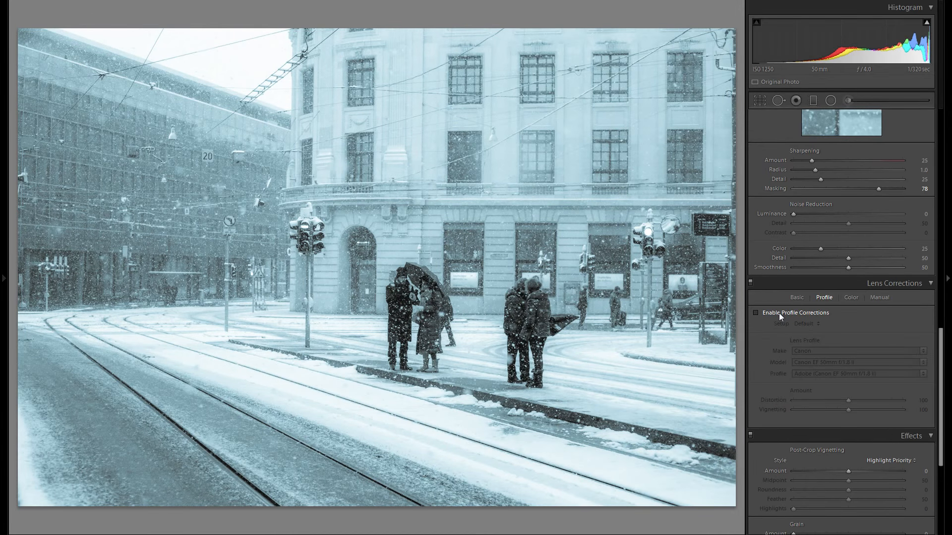
left_click(778, 313)
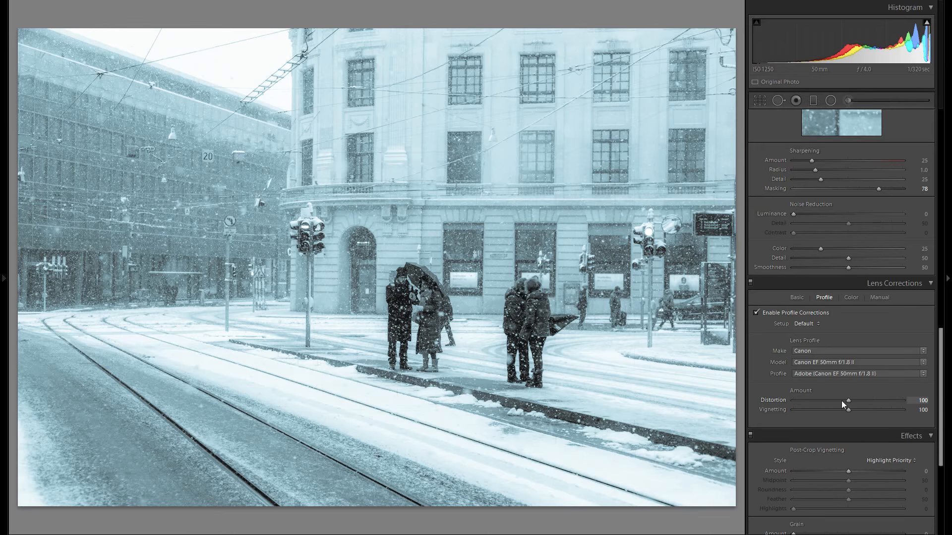
left_click_drag(850, 410, 778, 412)
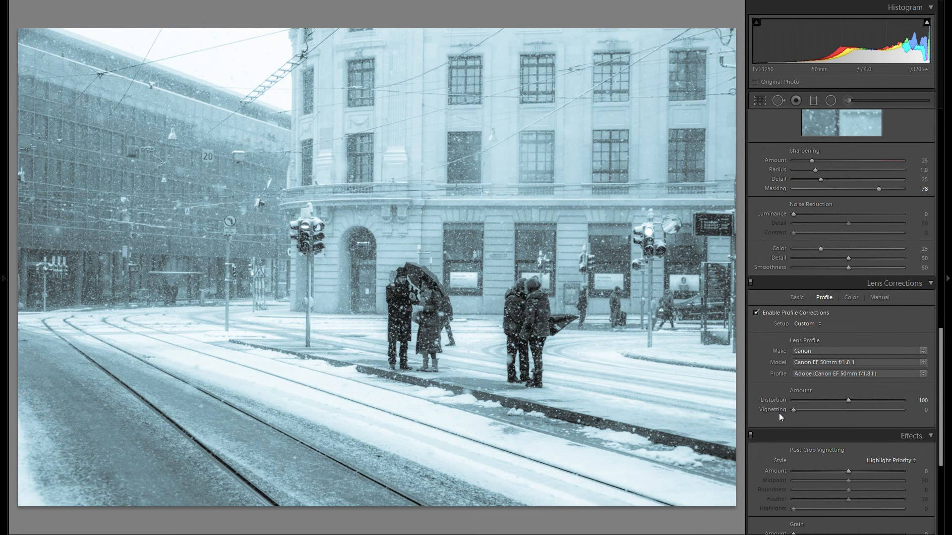
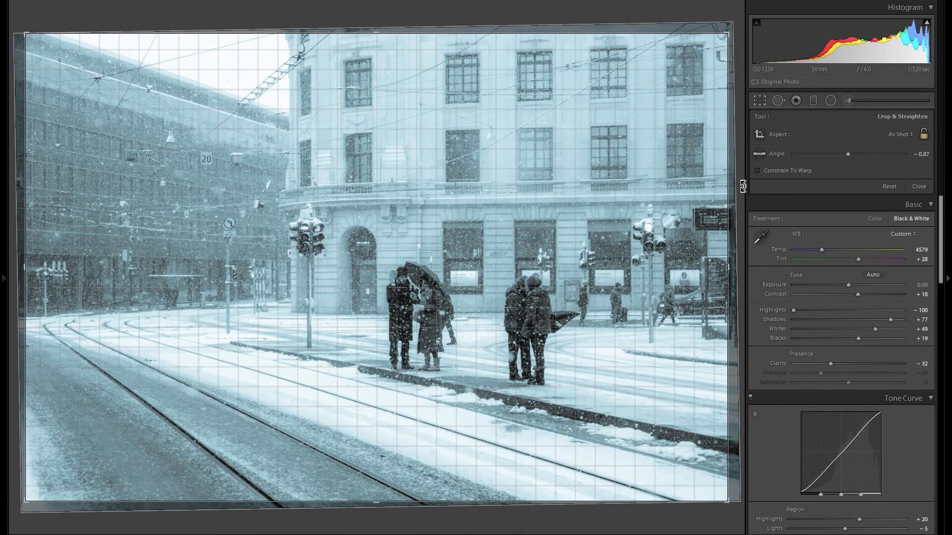
Apply the crop at an angle of −0.87 and lay a diagonal graduated filter over the sky and building in the image's upper-left area.
key("Return")
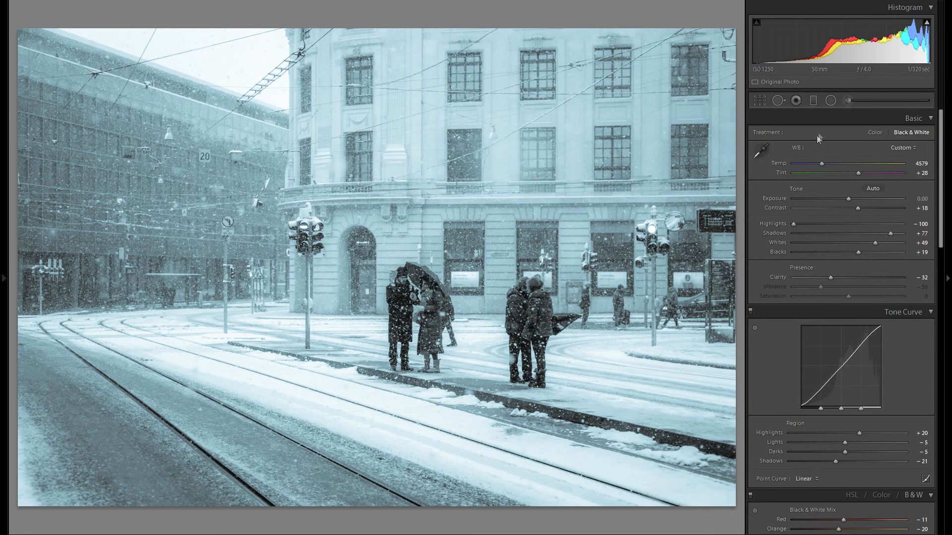
left_click(816, 100)
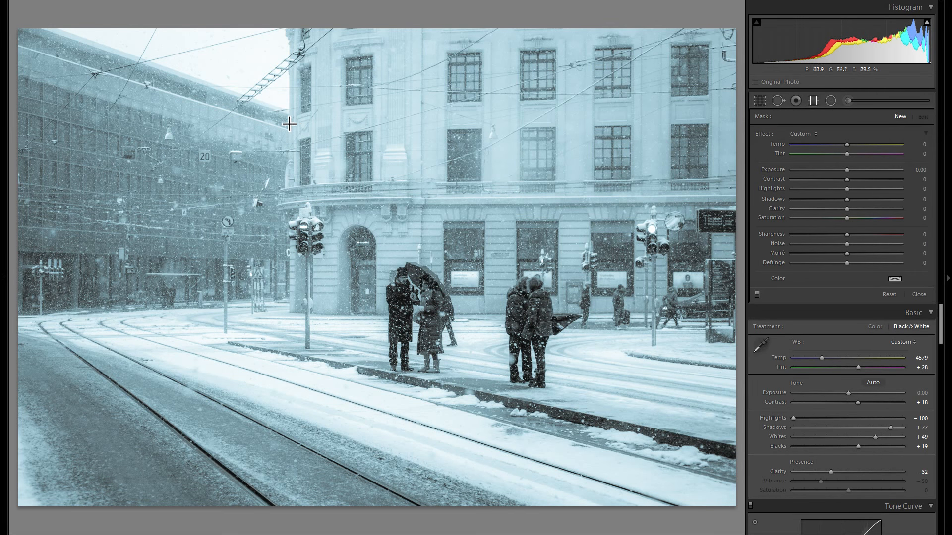
left_click_drag(411, 370, 323, 253)
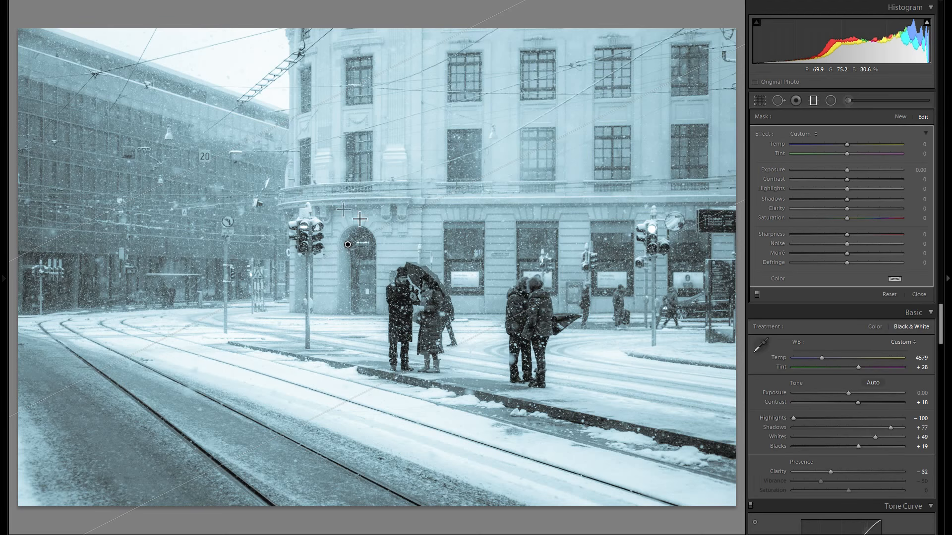
left_click_drag(348, 245, 295, 183)
left_click_drag(325, 222, 349, 245)
left_click_drag(581, 181, 567, 251)
left_click_drag(567, 372, 586, 248)
Set the upper-left graduated filter's exposure to 0.42 and its clarity to −51.
left_click_drag(846, 170, 854, 172)
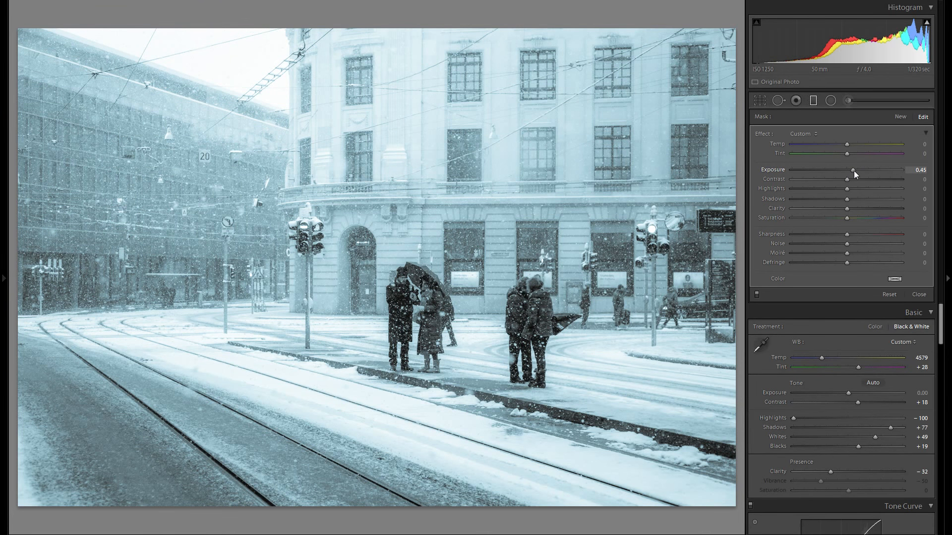
left_click_drag(854, 171, 853, 170)
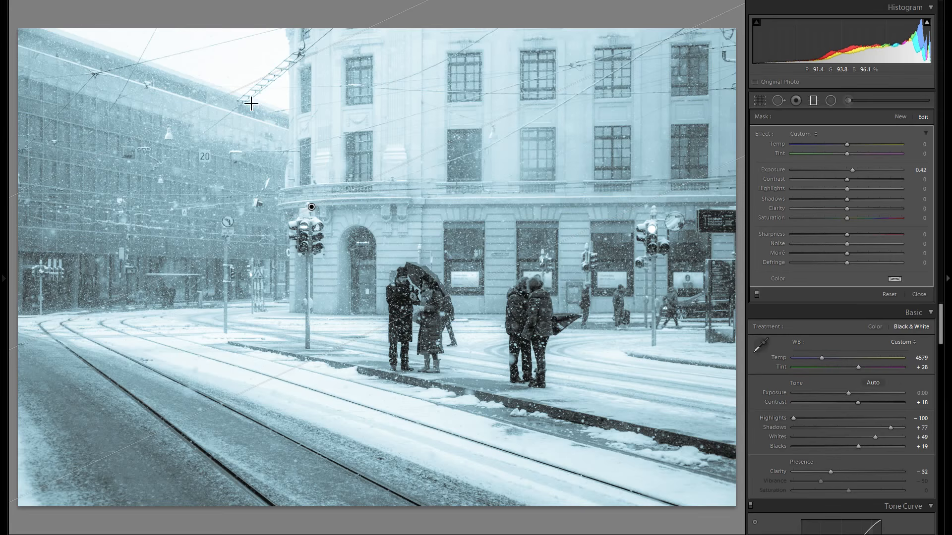
left_click(825, 208)
left_click_drag(833, 209, 841, 211)
left_click_drag(827, 210, 824, 210)
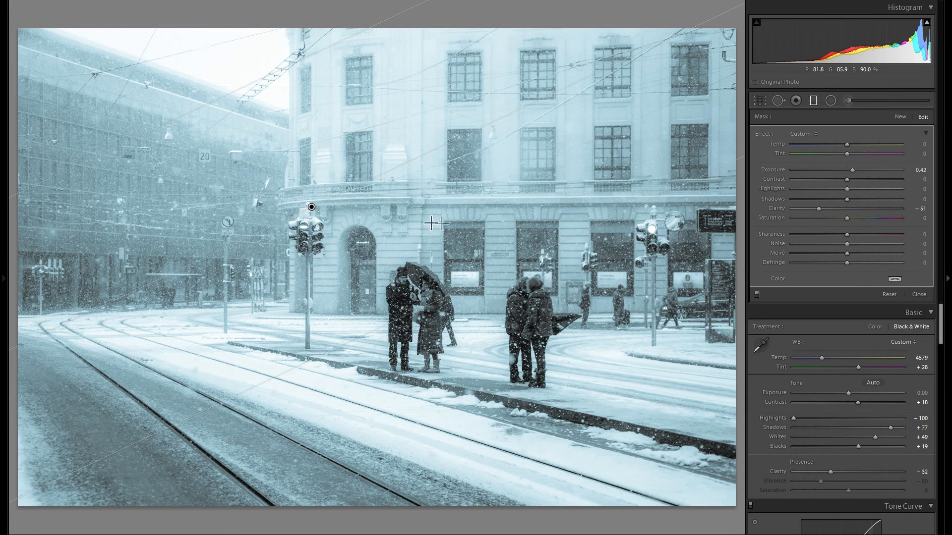
Compare the image with and without the upper-left graduated filter.
left_click(756, 295)
left_click(757, 295)
left_click(756, 294)
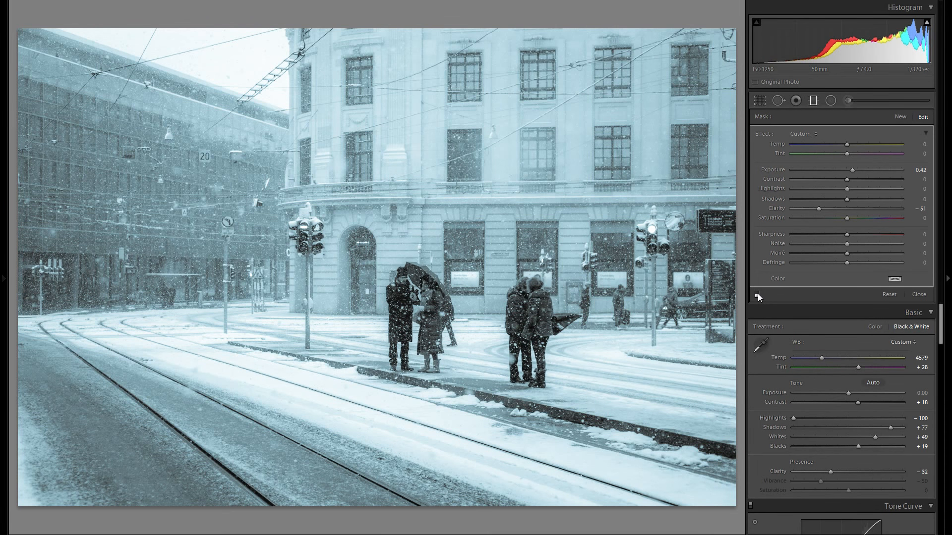
left_click(756, 295)
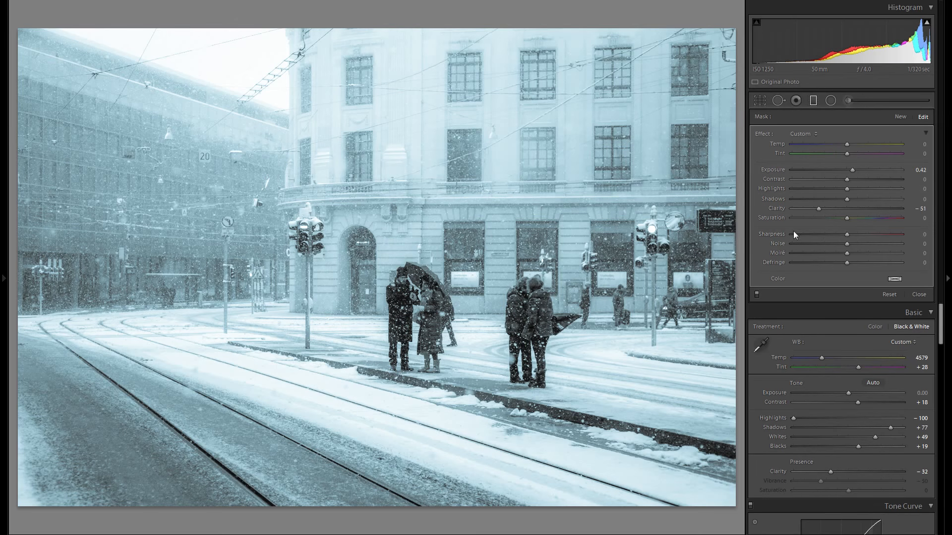
Add a second graduated filter diagonally across the snowy lower-right foreground and set its exposure to −0.16.
left_click(899, 118)
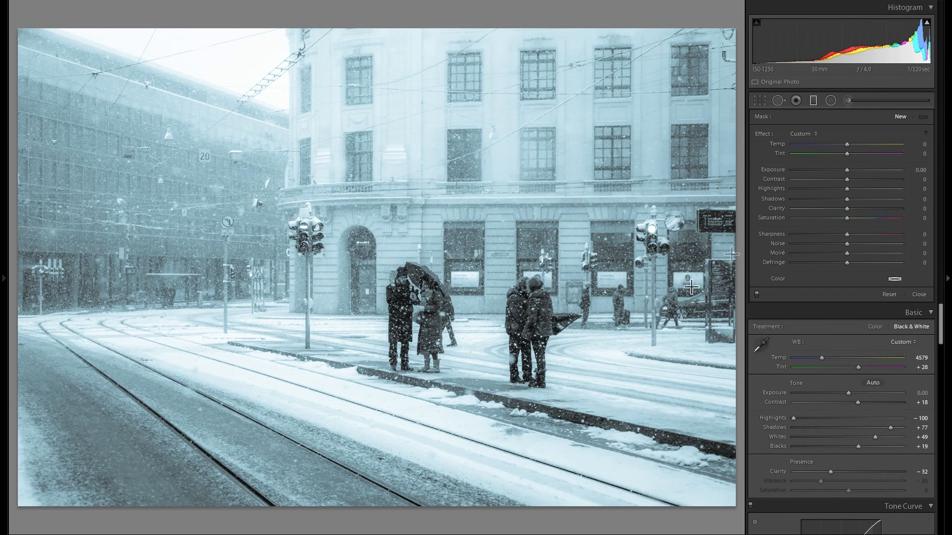
left_click_drag(395, 95, 401, 83)
left_click_drag(443, 313, 419, 378)
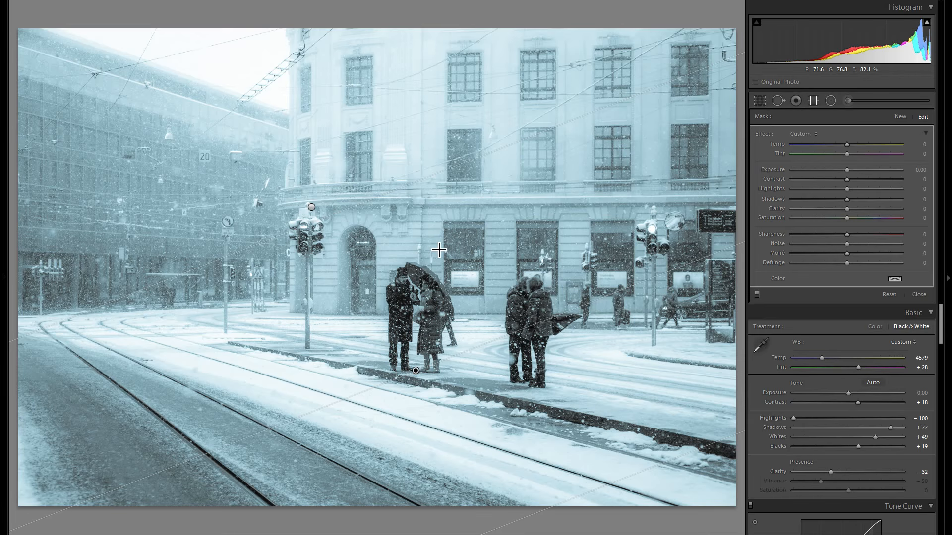
left_click_drag(849, 171, 844, 168)
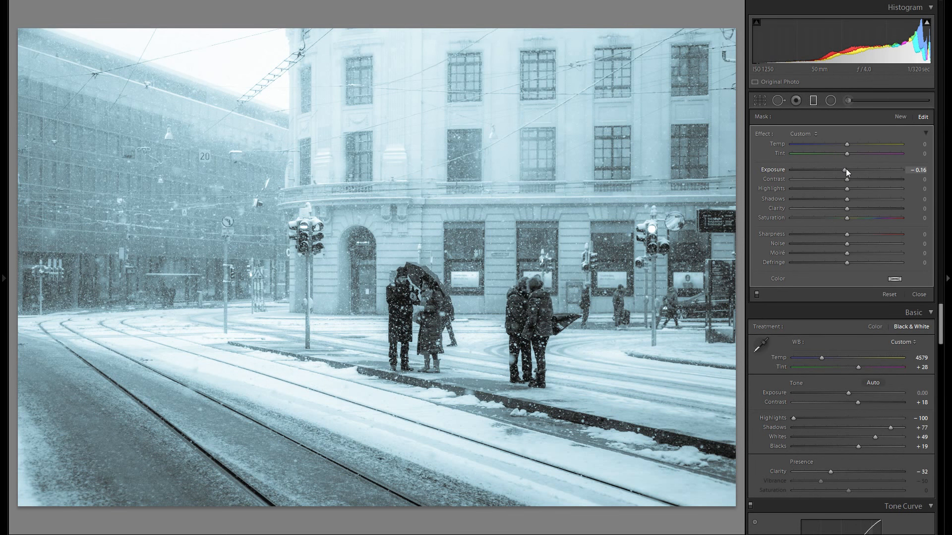
Try clarity 100 and sharpness 100 on the foreground filter, reset the sharpness and set the clarity to 35.
left_click_drag(854, 213, 870, 210)
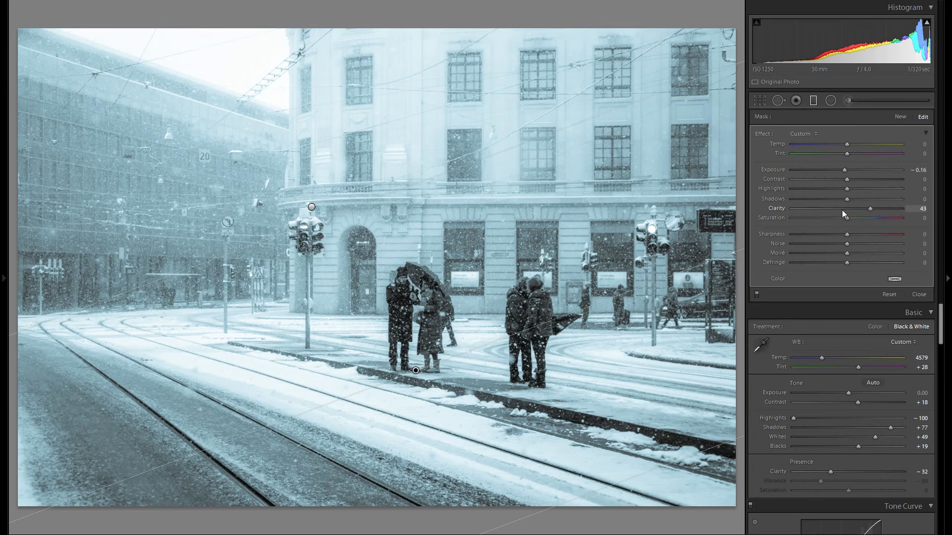
left_click_drag(873, 208, 907, 209)
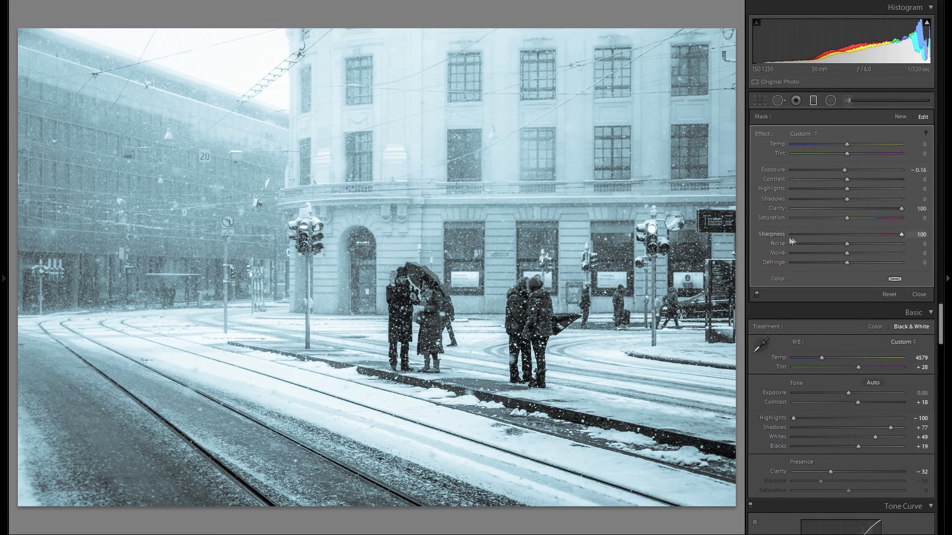
double_click(777, 234)
left_click_drag(902, 208, 864, 210)
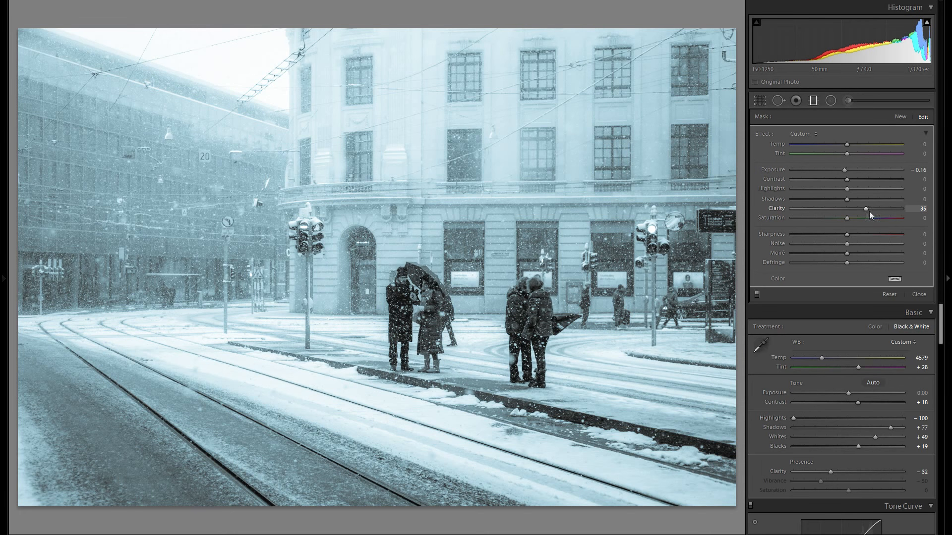
Compare the image with and without both graduated filters.
left_click(757, 293)
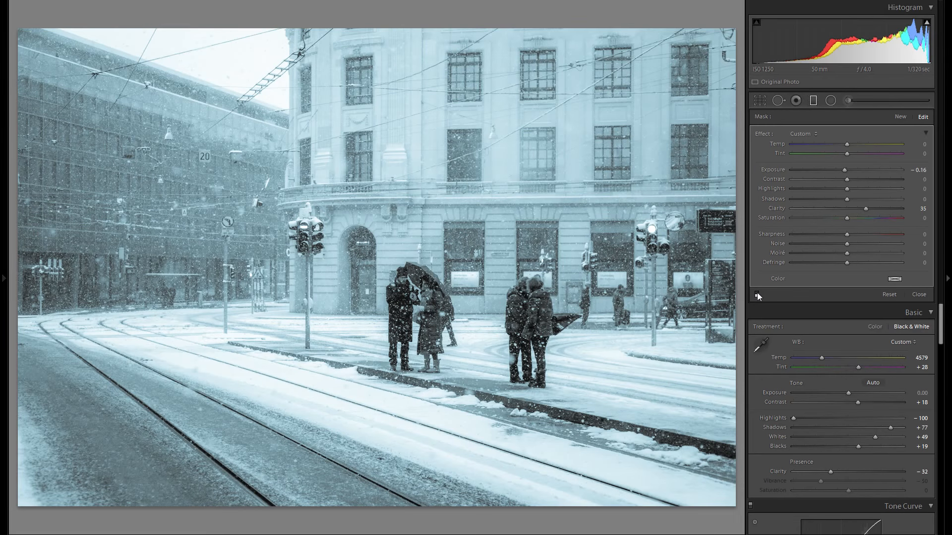
left_click(757, 293)
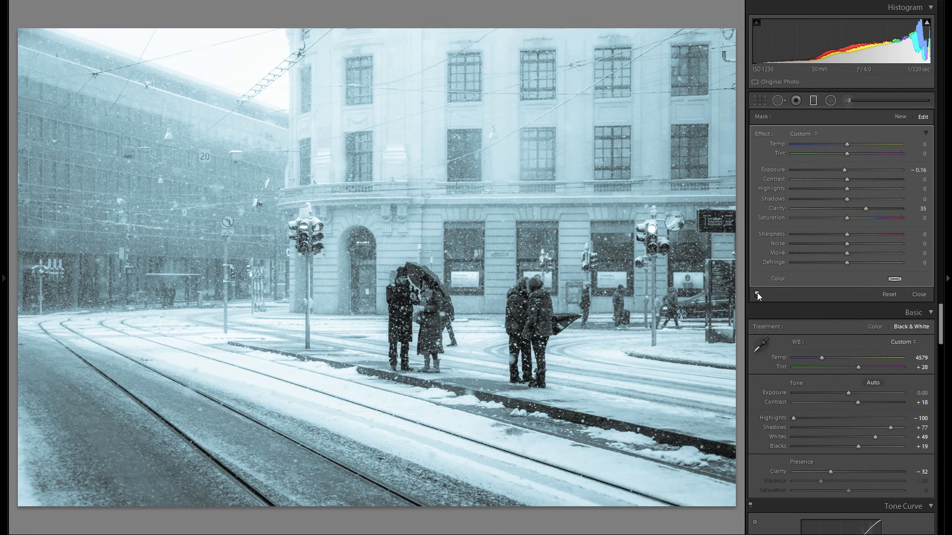
left_click(757, 293)
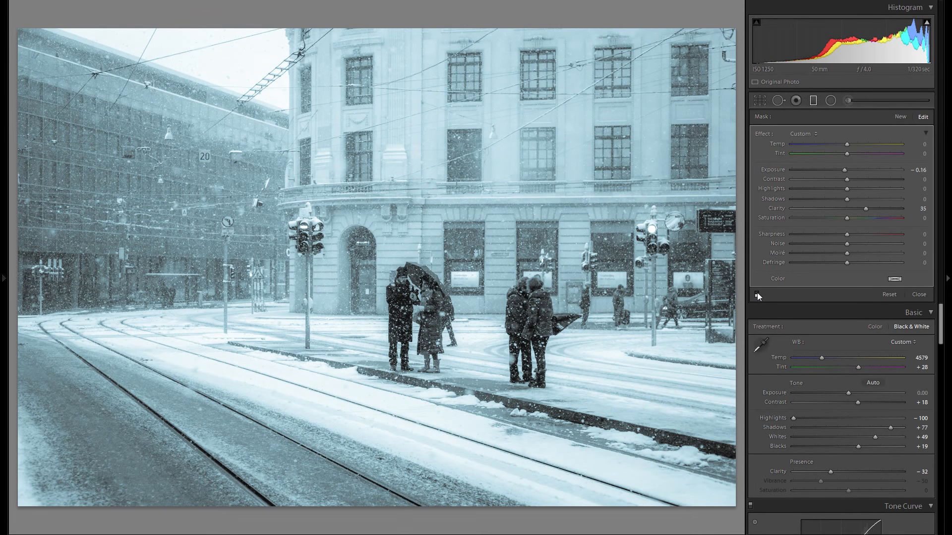
left_click(757, 293)
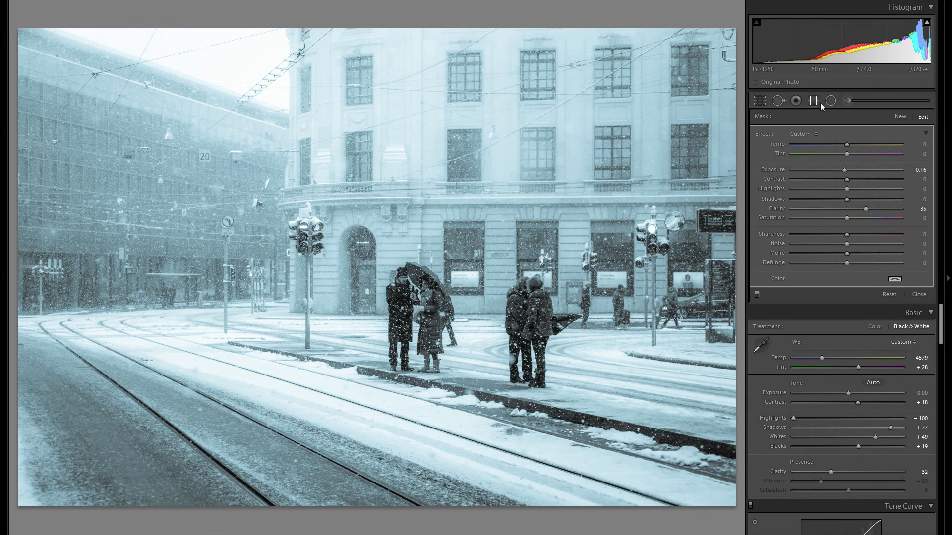
Add a third graduated filter over the lower-left road and tram tracks with an exposure of −0.16.
left_click(900, 116)
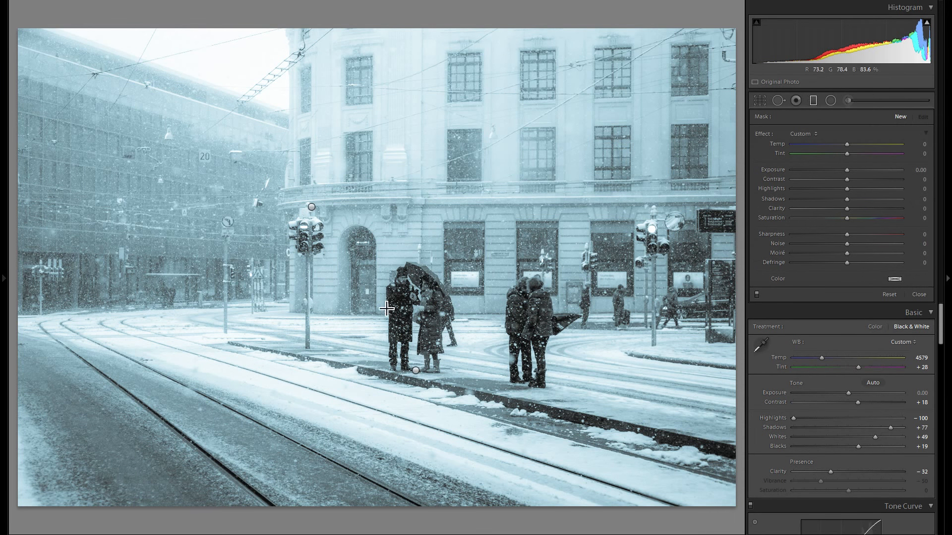
left_click_drag(166, 438, 255, 201)
left_click_drag(847, 171, 843, 172)
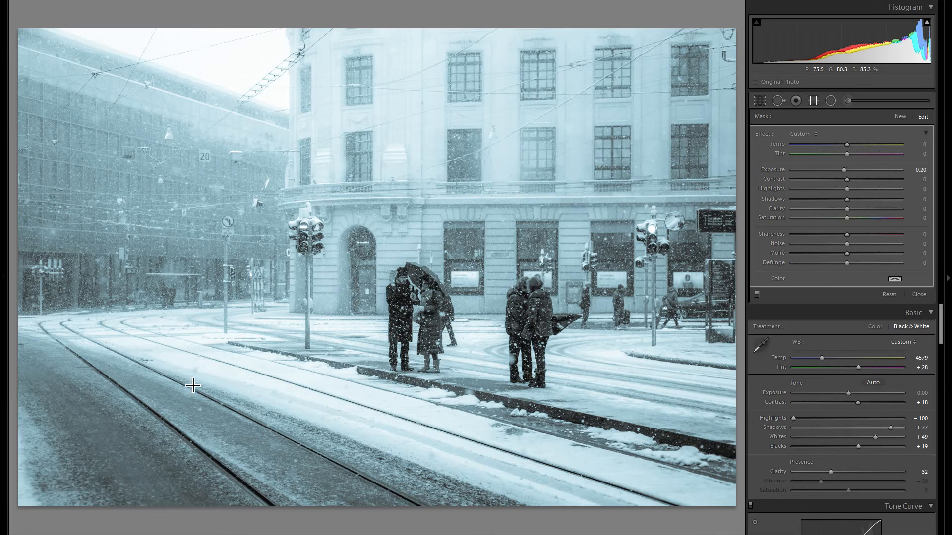
left_click_drag(198, 324, 191, 390)
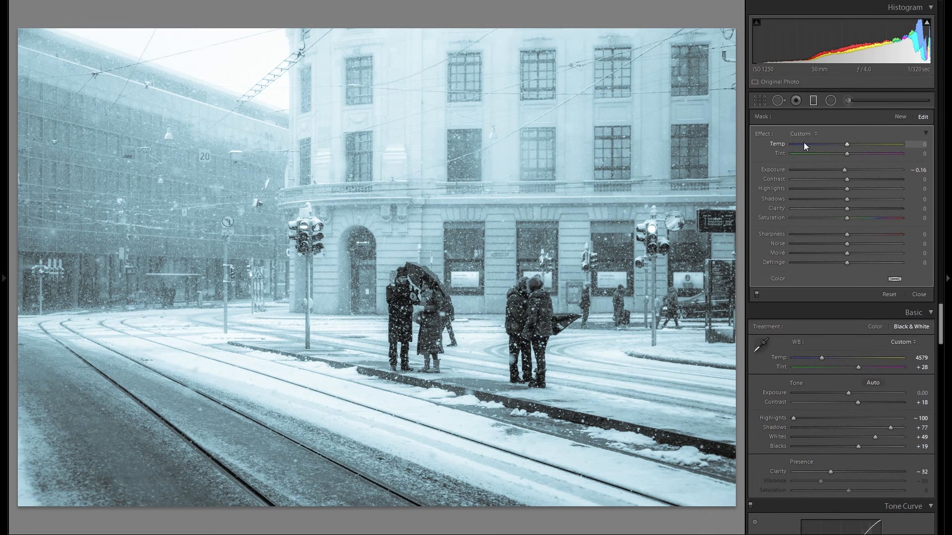
Place another graduated filter diagonally across the upper-right façade and leave the graduated filter tool.
left_click(901, 117)
left_click_drag(428, 299, 418, 307)
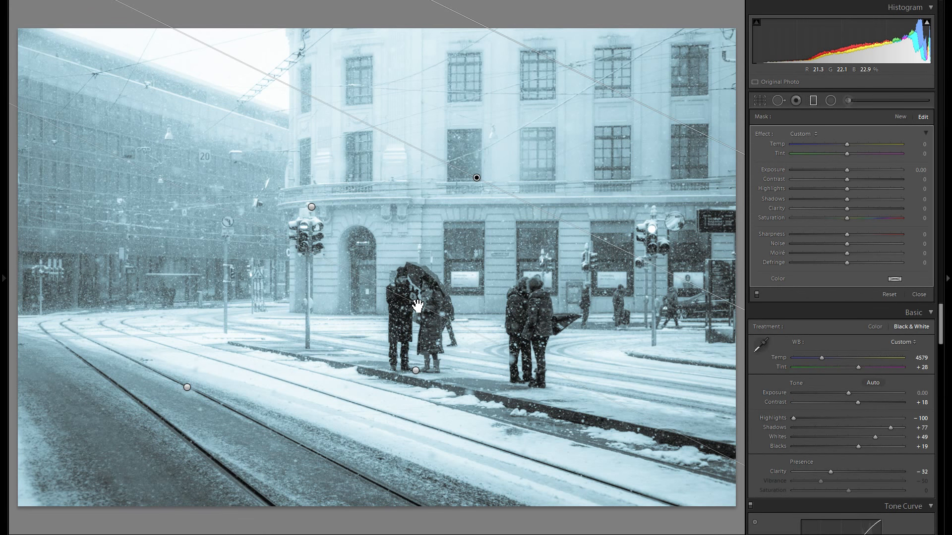
left_click(813, 101)
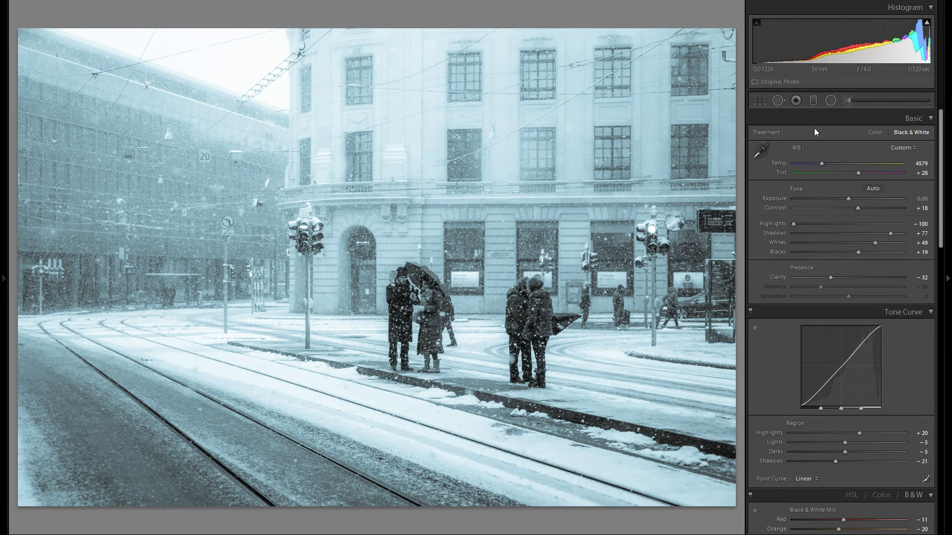
Add a radial filter over the building's upper façade with exposure 0.34 and clarity 37.
left_click(830, 101)
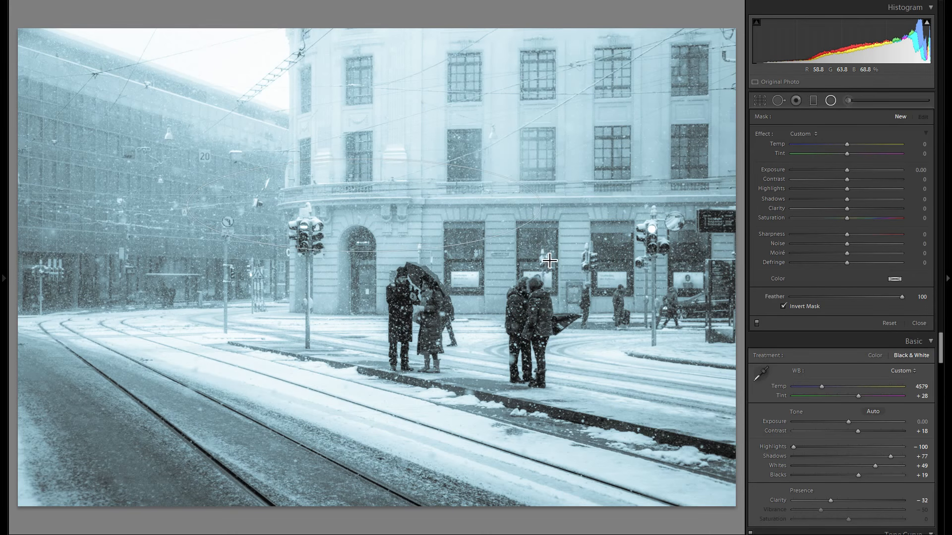
left_click_drag(363, 205, 546, 257)
left_click_drag(381, 224, 454, 181)
left_click_drag(439, 111, 433, 124)
left_click_drag(845, 170, 850, 170)
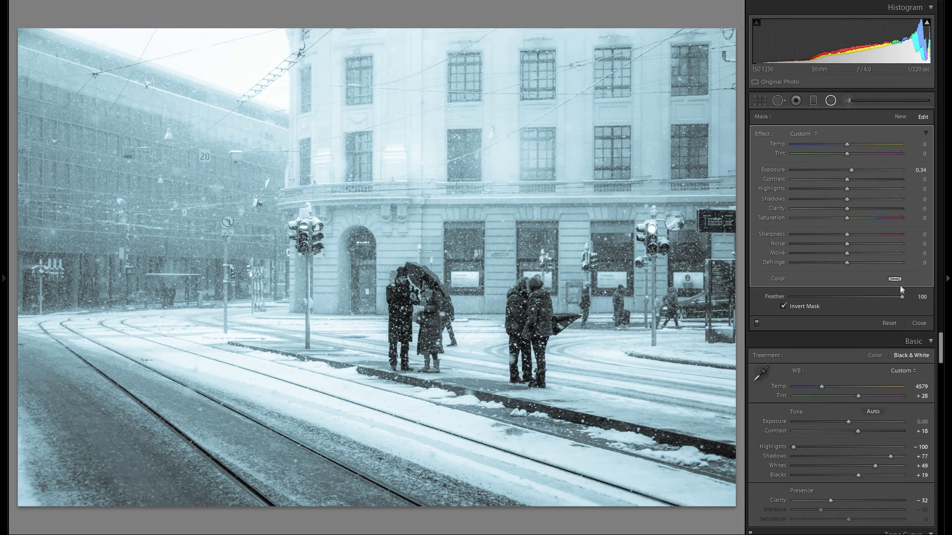
left_click(864, 208)
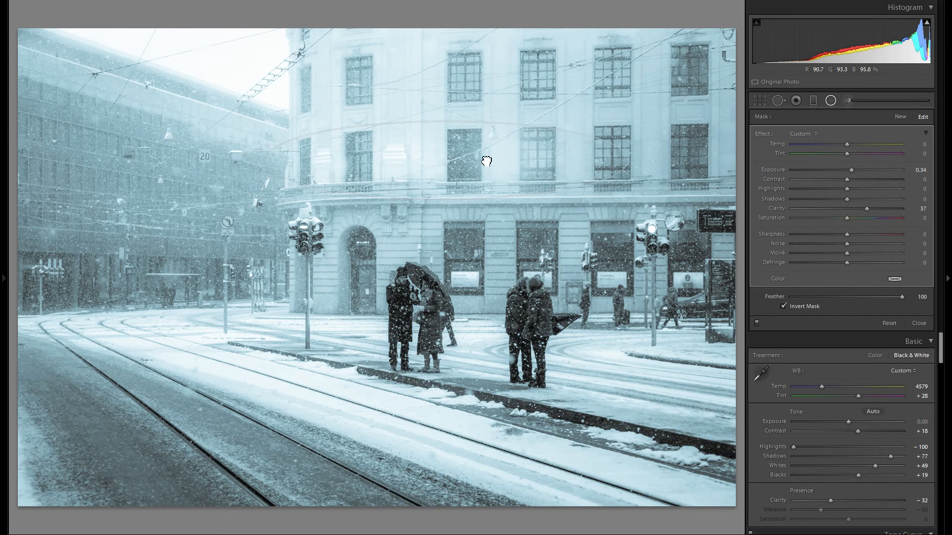
Try the radial filter at different positions and place it across the façade's top row of windows.
left_click_drag(440, 162, 448, 91)
left_click_drag(199, 118, 198, 115)
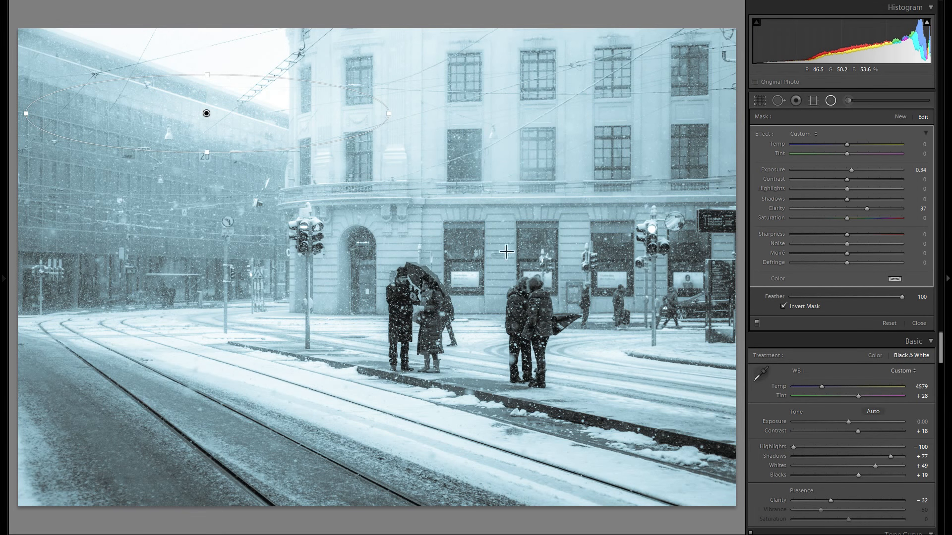
left_click_drag(371, 117, 593, 98)
Duplicate the radial filter, place the copy on the ledge above the ground-floor windows and set its exposure to 0.42.
right_click(593, 96)
left_click(615, 102)
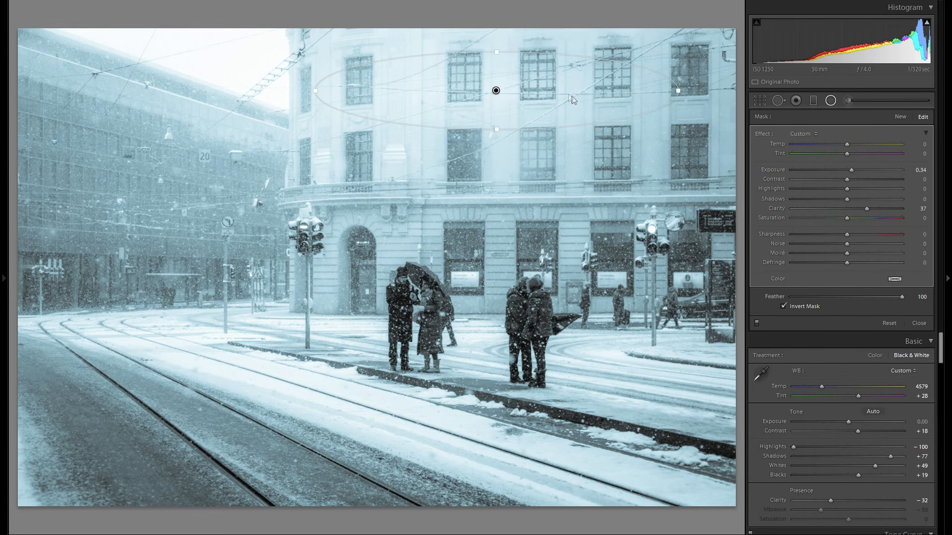
left_click_drag(652, 194, 698, 181)
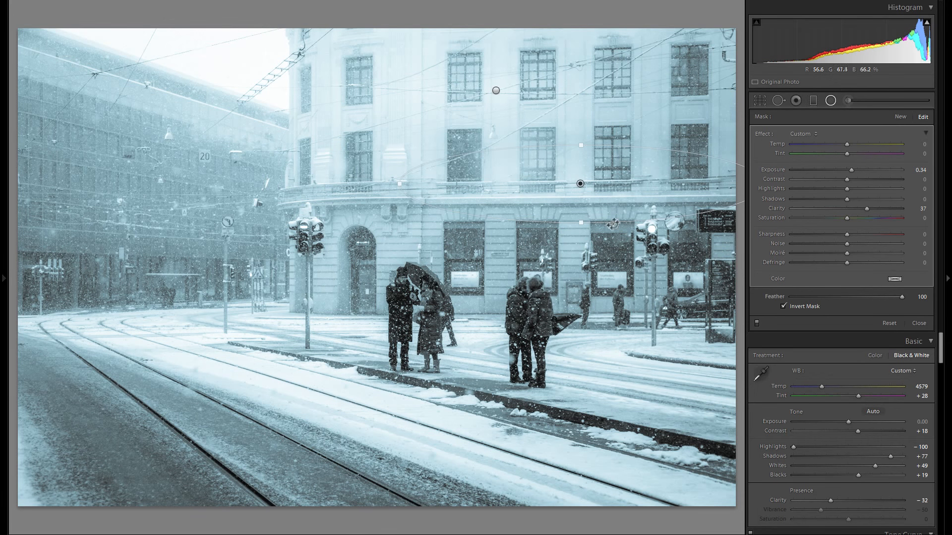
left_click_drag(846, 171, 864, 171)
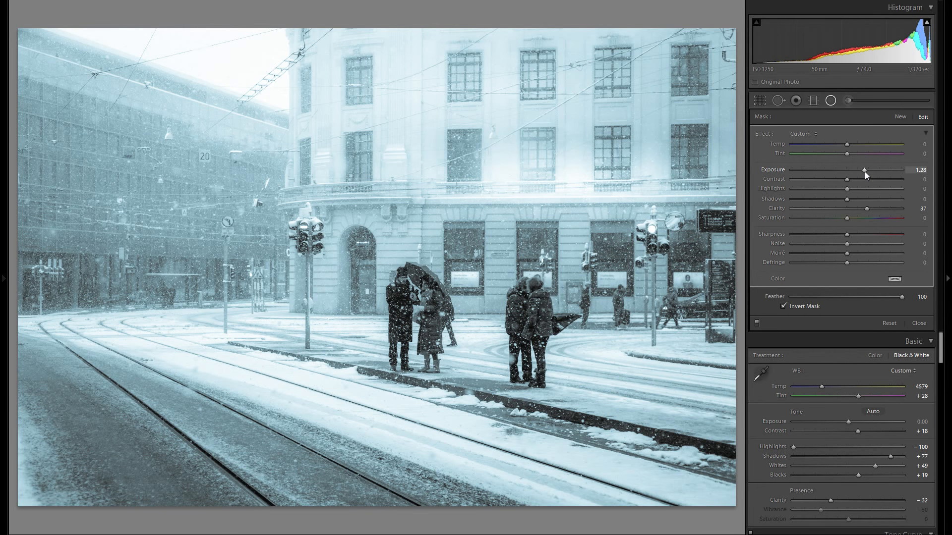
left_click_drag(865, 171, 853, 174)
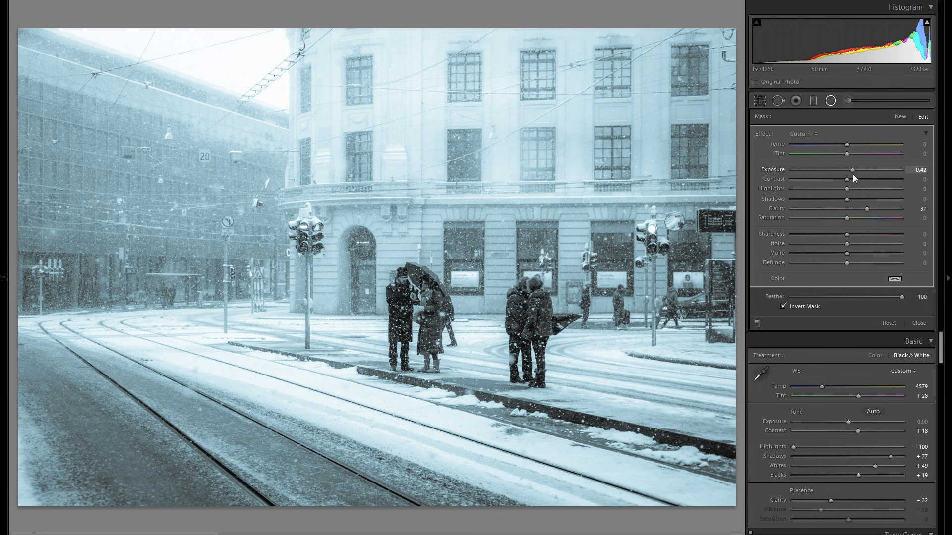
Duplicate the radial filter onto the façade's top-right windows and again onto the kerb by the couple with the umbrella.
left_click(715, 106)
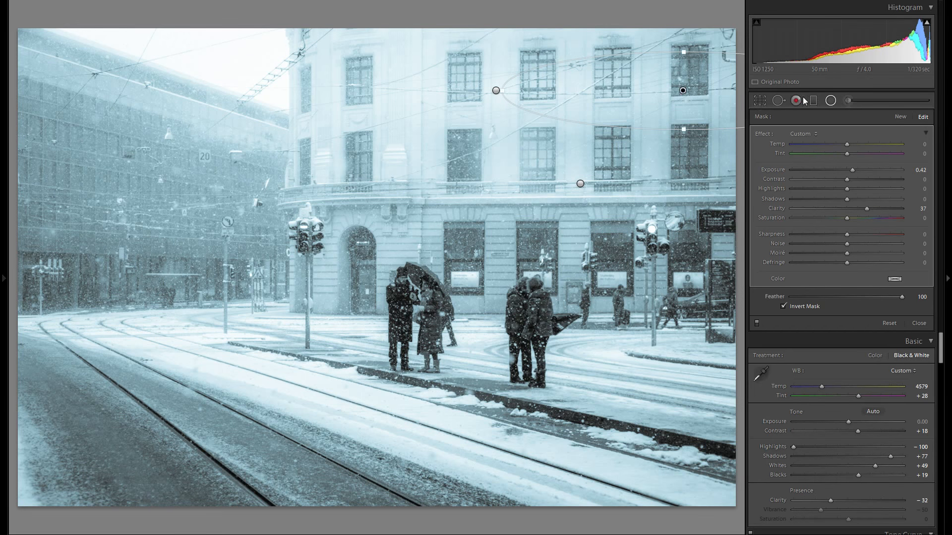
right_click(704, 98)
left_click(724, 104)
left_click_drag(694, 115, 601, 474)
Duplicate the radial filter onto the tram tracks in the lower-left foreground and rotate it to follow the tracks.
right_click(457, 396)
left_click(474, 400)
left_click_drag(143, 392, 143, 392)
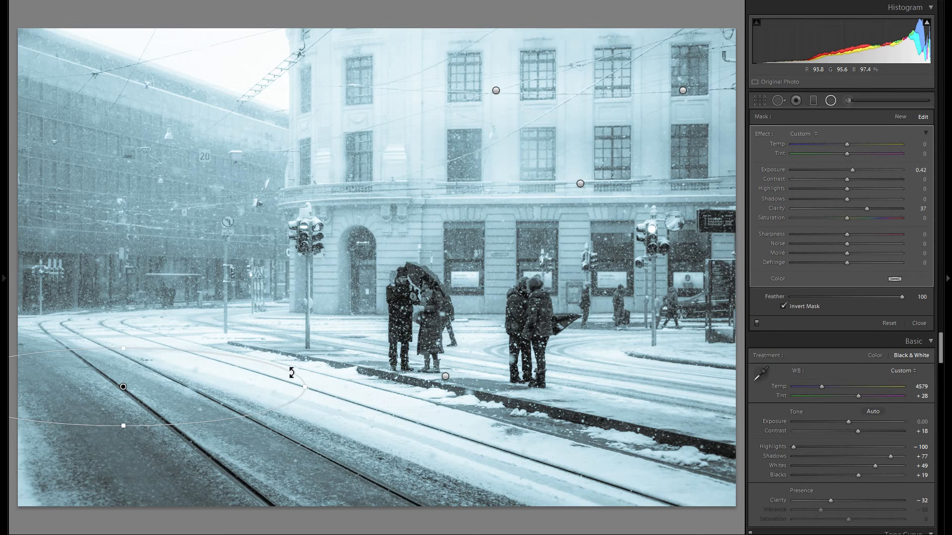
left_click_drag(306, 445, 349, 510)
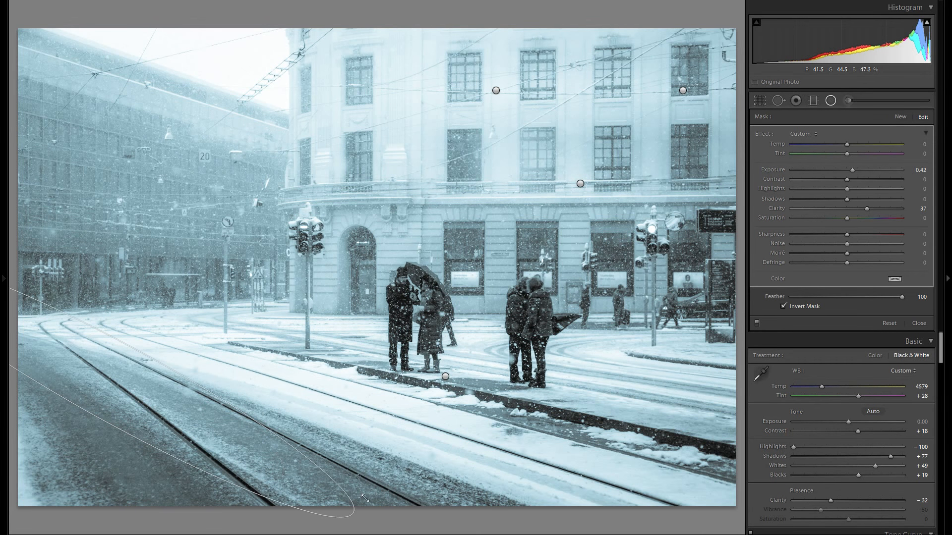
left_click_drag(123, 387, 139, 386)
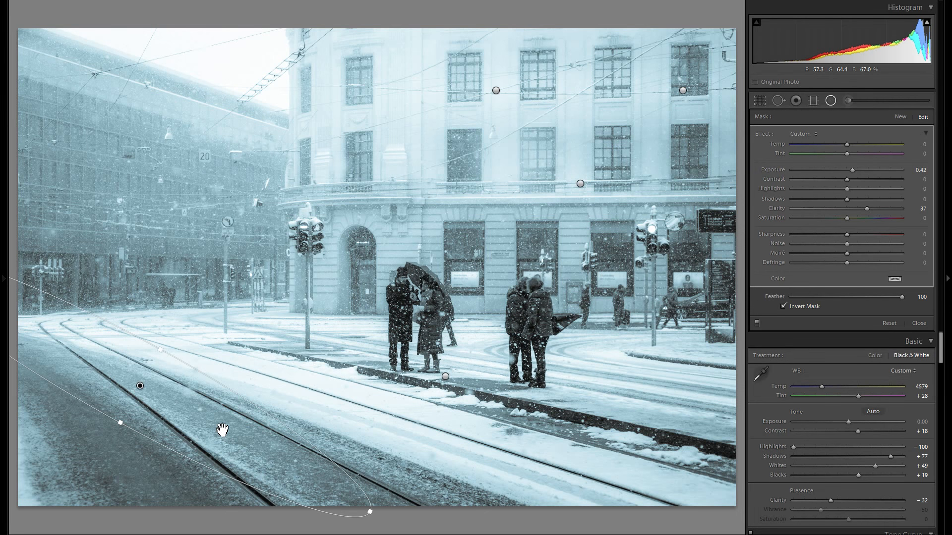
Add a new radial filter over the traffic light beside the arched doorway and set its exposure to 0.31.
left_click_drag(254, 365, 299, 392)
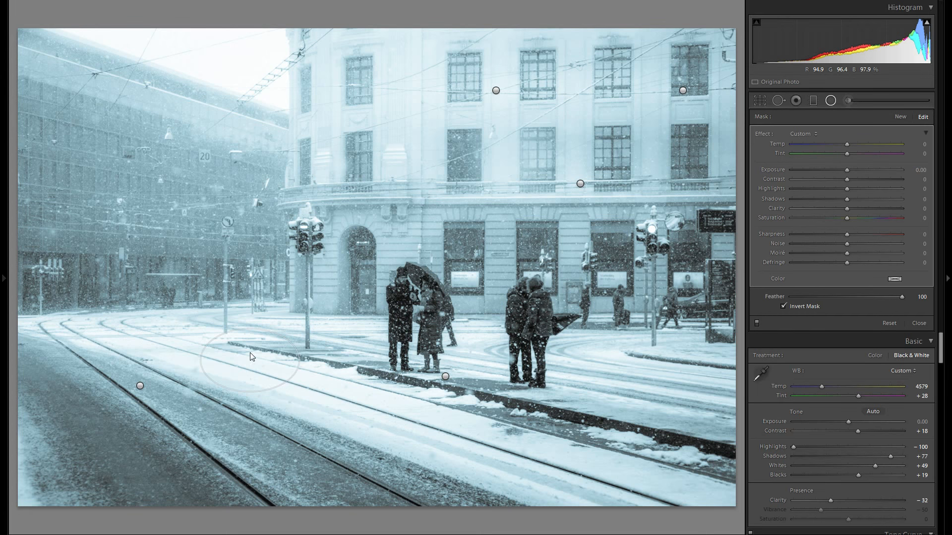
left_click_drag(256, 360, 314, 238)
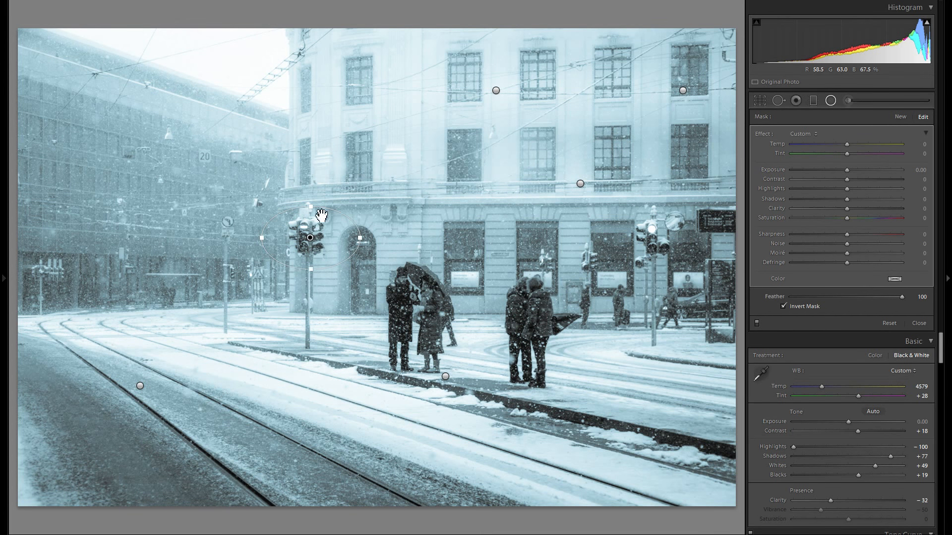
left_click_drag(850, 171, 856, 170)
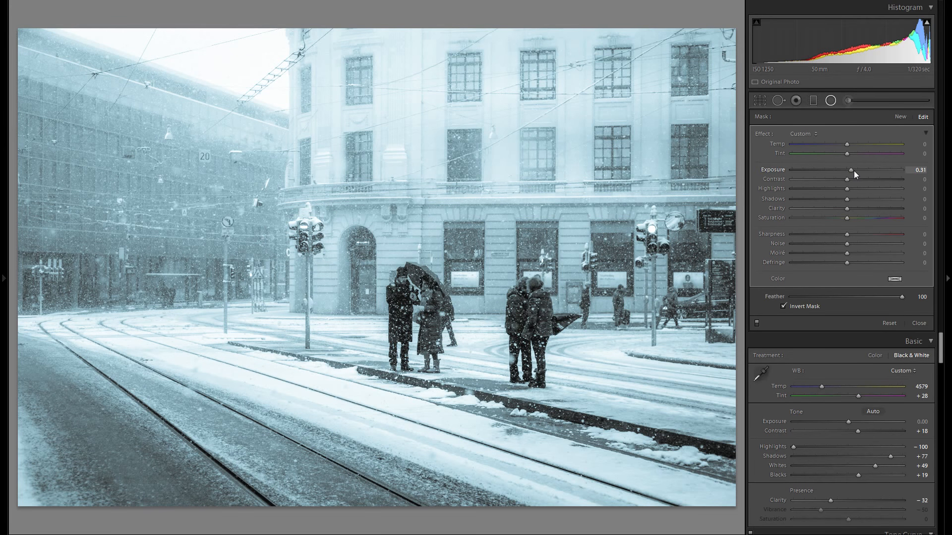
Duplicate the radial filter onto the snowy street by the right-hand pedestrians and again onto the left building's façade.
right_click(309, 237)
left_click(327, 245)
left_click_drag(326, 245, 217, 191)
Duplicate the left building's radial filter onto its roofline and stretch the copy upward to the photo's upper edge.
right_click(179, 205)
left_click(196, 213)
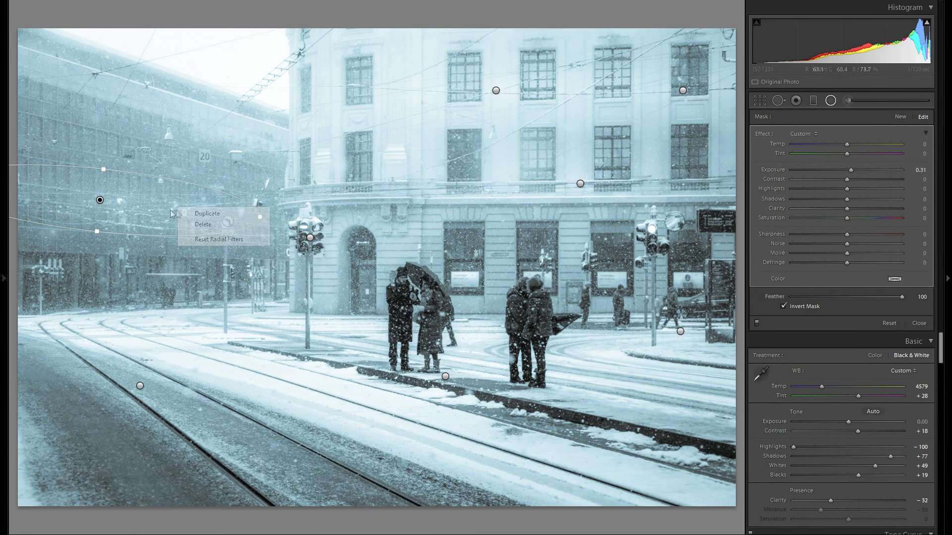
left_click_drag(157, 217, 212, 130)
left_click(155, 112)
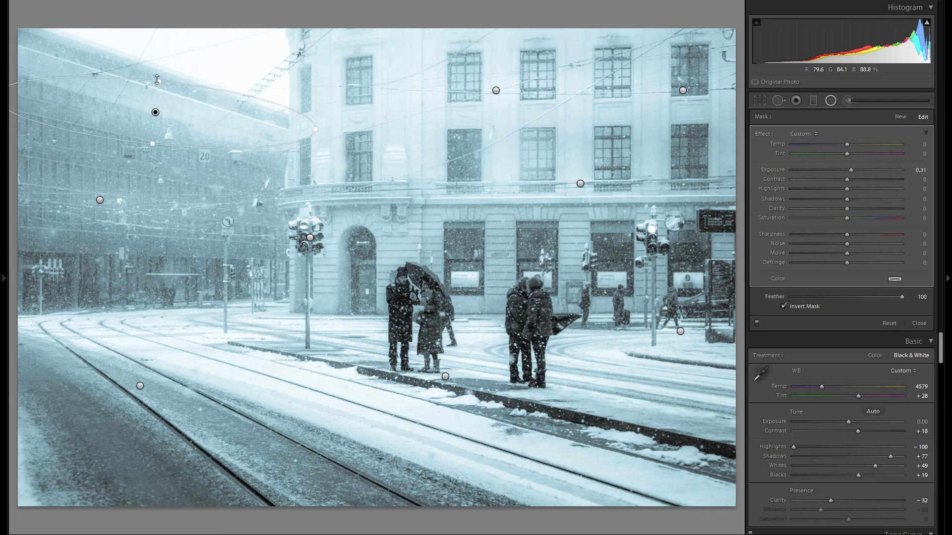
left_click_drag(165, 25, 165, 18)
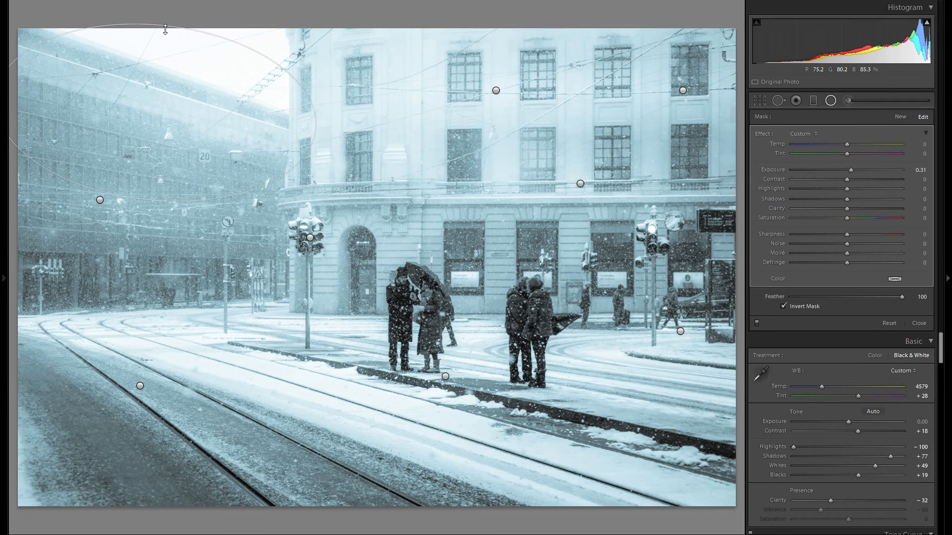
Duplicate the roofline radial filter and place the copy between the traffic light and the arched doorway.
right_click(215, 122)
left_click(215, 119)
left_click_drag(215, 120, 313, 371)
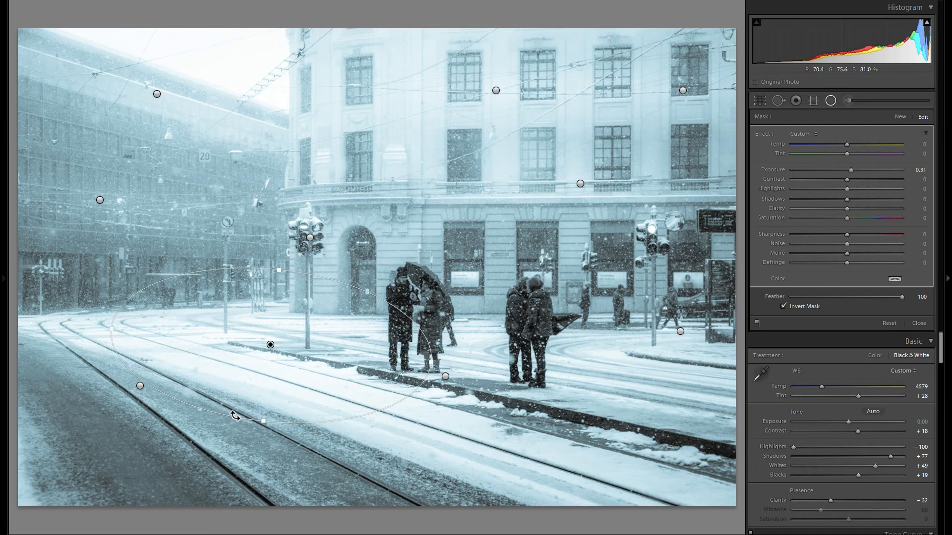
left_click_drag(271, 390, 569, 251)
Duplicate the radial filter beside the doorway onto the ground-floor windows and set the copy's exposure to 0.42.
right_click(331, 289)
left_click(345, 291)
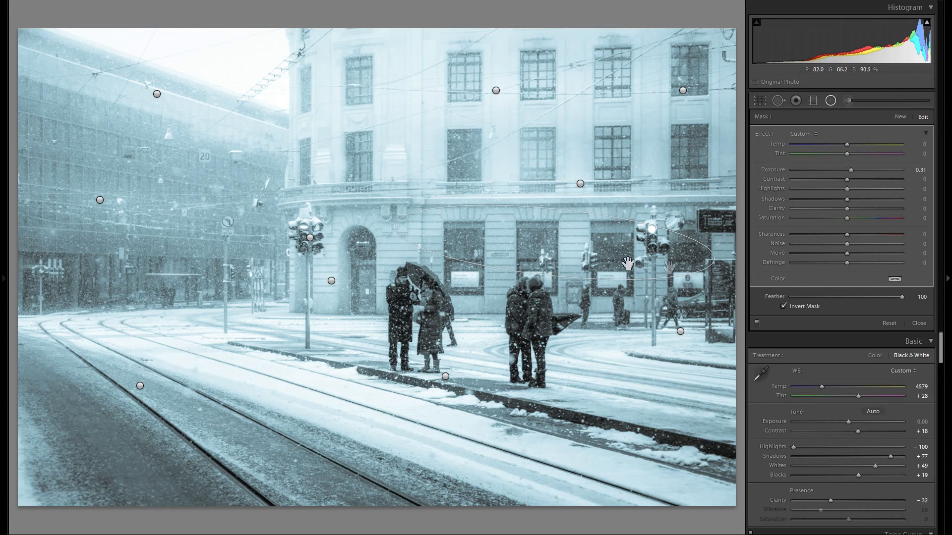
left_click_drag(665, 258, 625, 254)
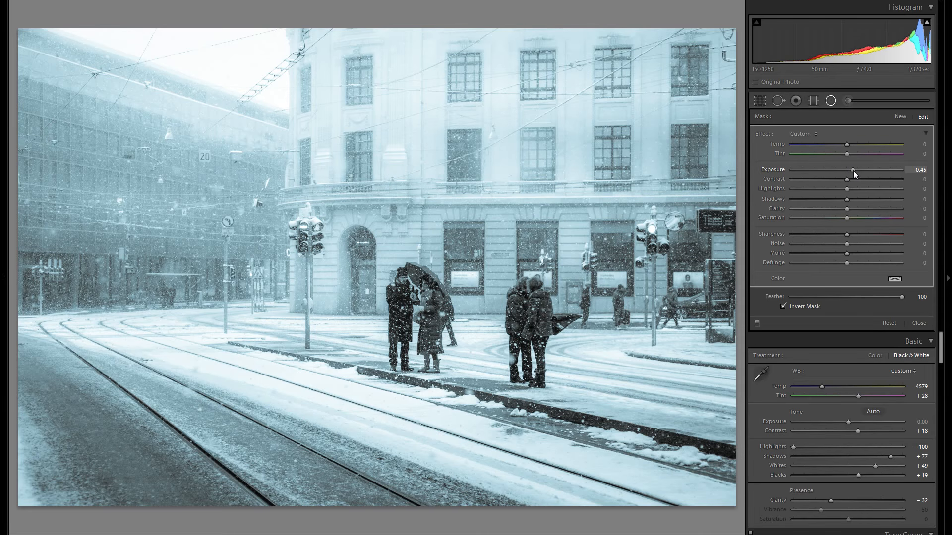
left_click_drag(852, 170, 851, 170)
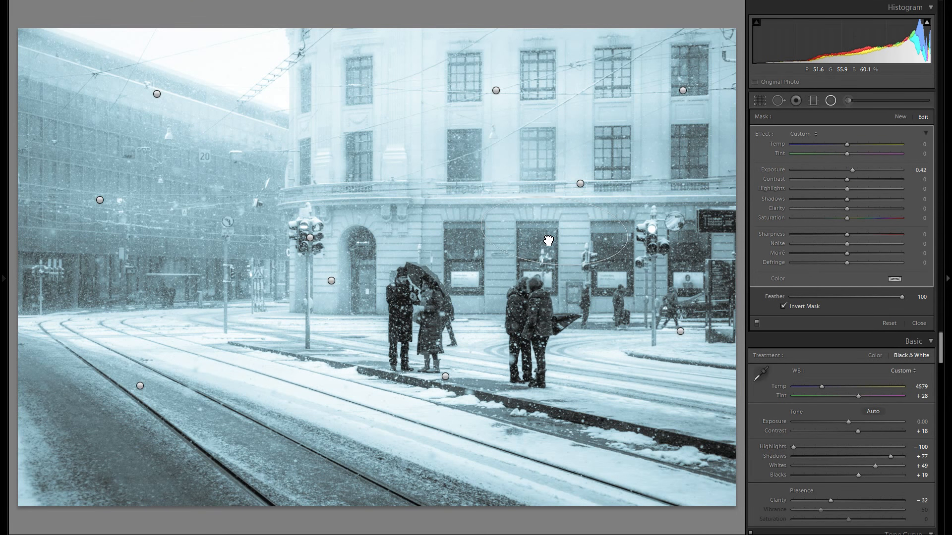
Duplicate the radial filter onto the lower-right kerb and again onto the poles by the left building, slightly lowering the last copy's exposure.
right_click(546, 237)
left_click(569, 245)
left_click_drag(537, 242, 228, 280)
right_click(626, 447)
left_click(643, 455)
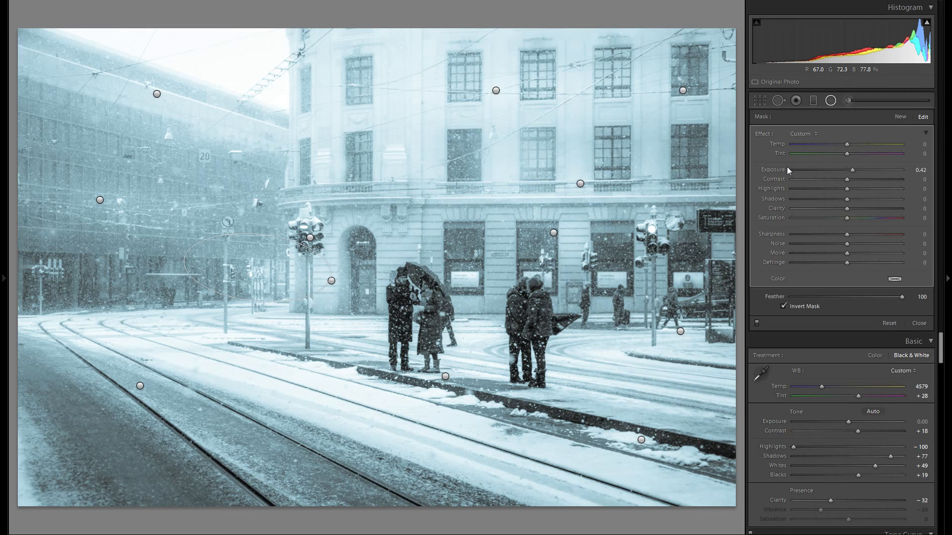
left_click_drag(852, 169, 850, 169)
Add a new radial filter across the façade's second row of windows and set its exposure to −0.34.
left_click(901, 116)
left_click_drag(550, 242, 569, 251)
left_click_drag(847, 171, 841, 171)
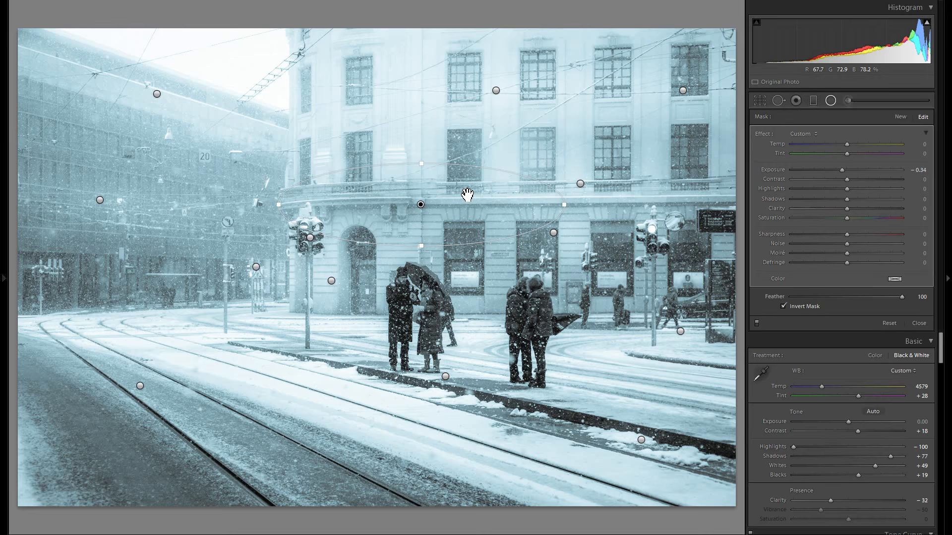
left_click_drag(467, 195, 577, 124)
left_click(496, 90)
left_click(534, 128)
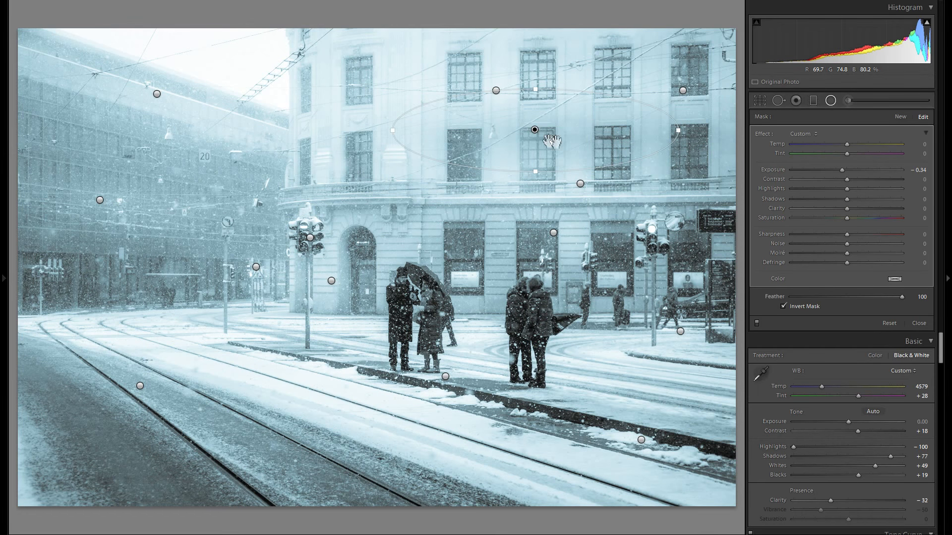
left_click_drag(577, 142, 582, 145)
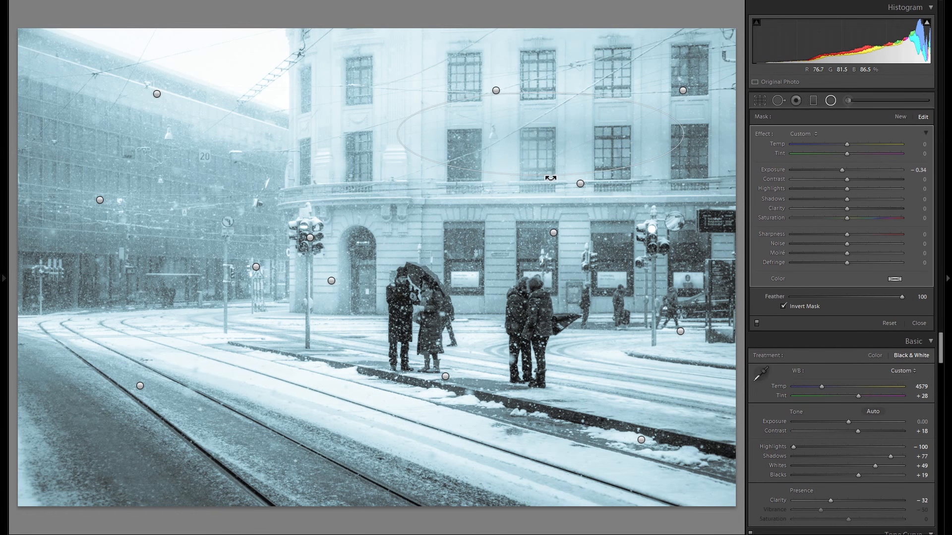
left_click_drag(544, 164, 544, 166)
Duplicate the darkening radial filter onto the ground-floor window nearest the doorway and again onto the snowy street at lower right.
right_click(539, 134)
left_click(575, 141)
left_click_drag(541, 134, 335, 431)
right_click(530, 220)
left_click(544, 226)
Duplicate the darkening radial filter onto the foreground tram tracks, rotate it along the rails and set its exposure to −0.92.
right_click(735, 419)
left_click(740, 424)
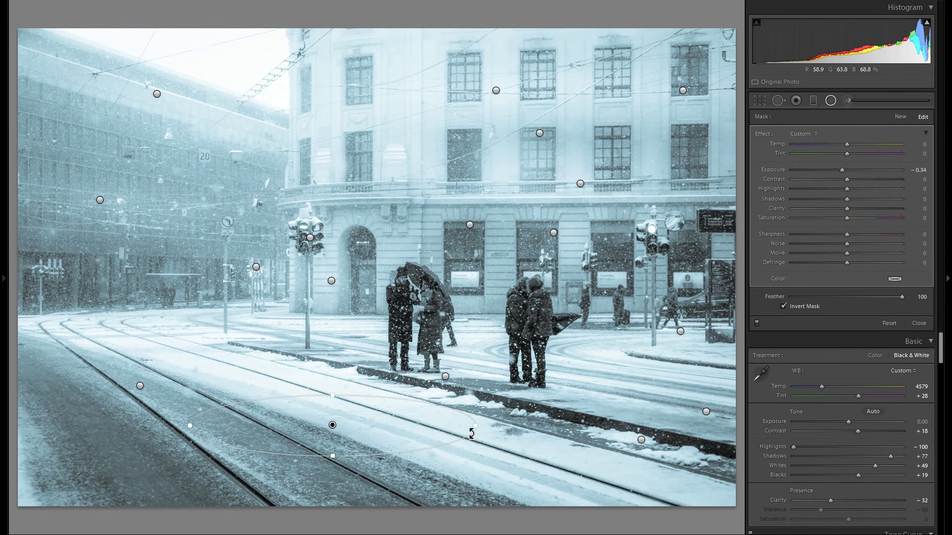
left_click_drag(476, 443, 503, 506)
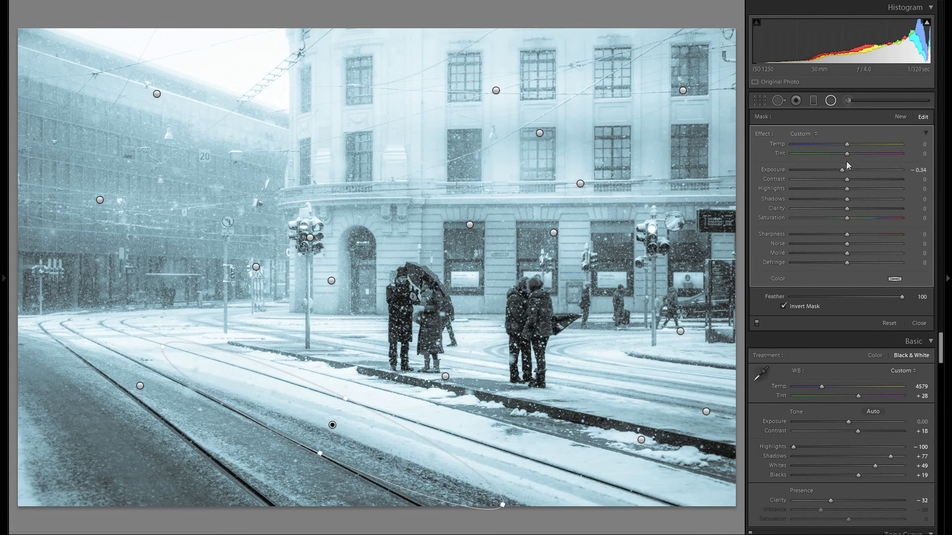
left_click_drag(843, 169, 834, 168)
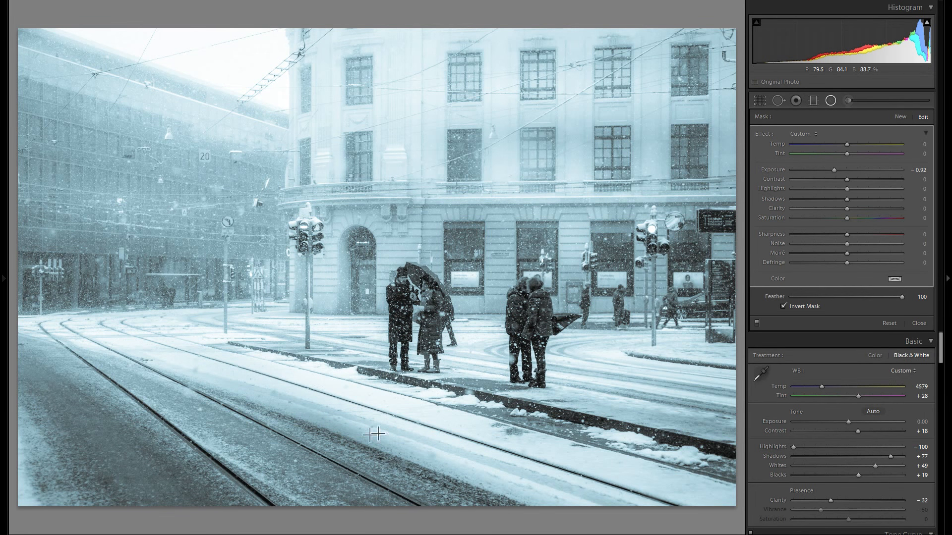
Place a copy of the darkening radial filter on the shelter before the left building and set its exposure to −0.53.
left_click_drag(221, 260, 205, 296)
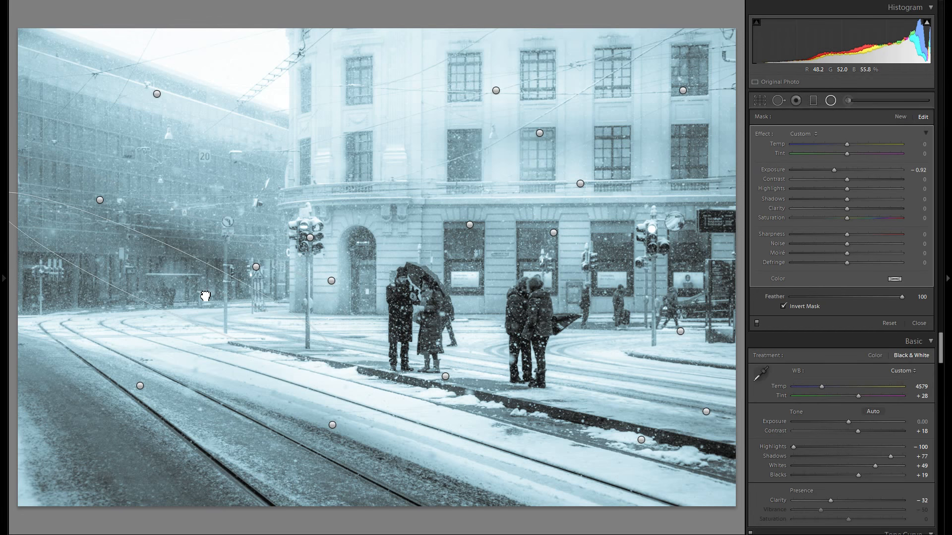
left_click_drag(197, 227, 192, 270)
left_click_drag(835, 170, 839, 170)
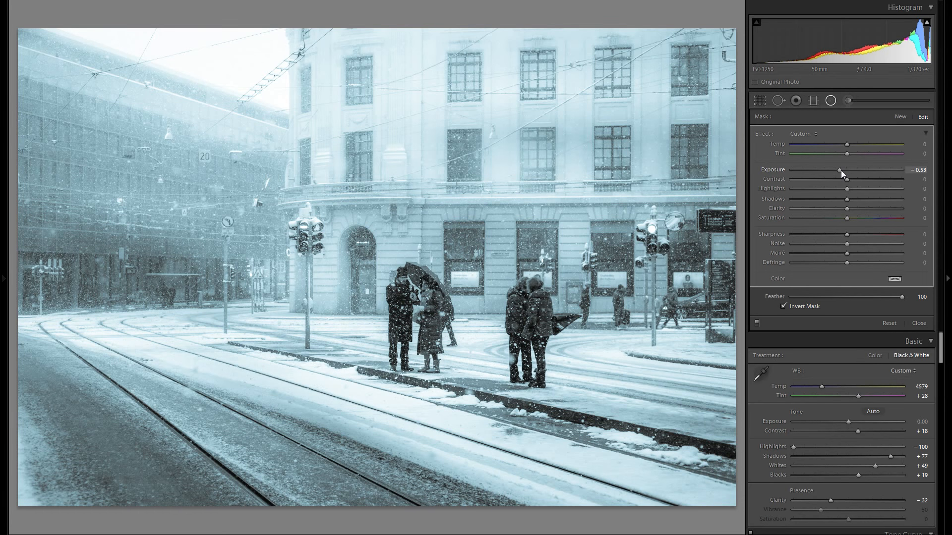
Add a new radial filter over the tram tracks at the photo's lower edge and set its exposure to 0.42.
left_click(900, 116)
left_click_drag(209, 439, 328, 480)
left_click_drag(234, 443, 328, 479)
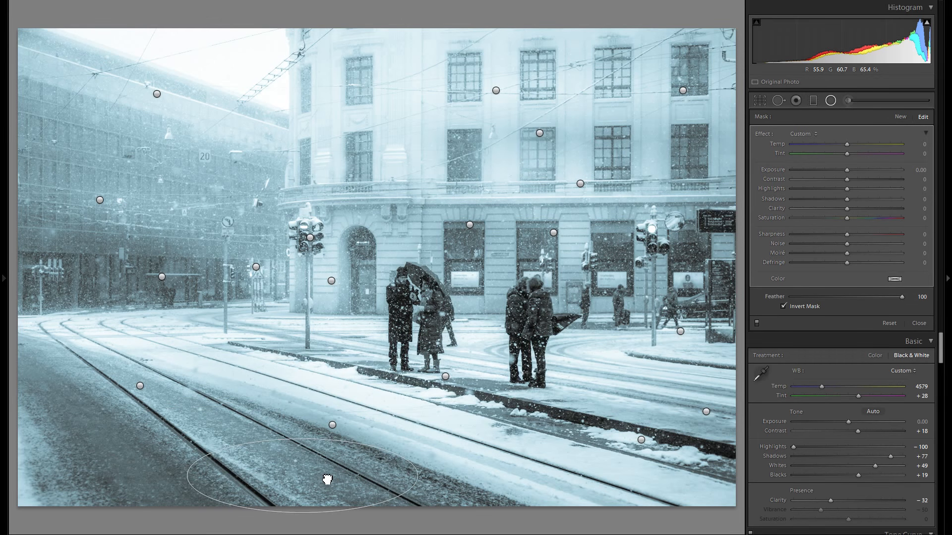
left_click_drag(846, 170, 851, 172)
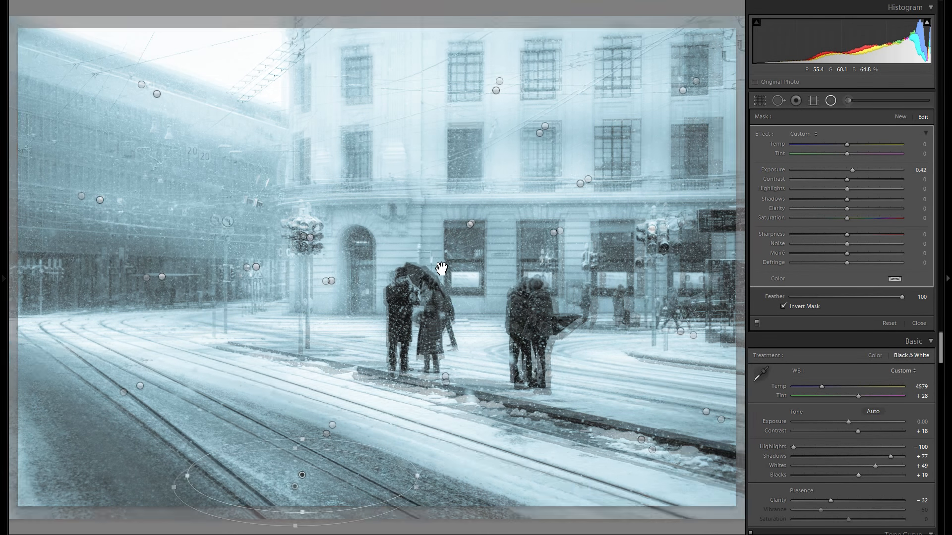
Inspect the couple with the umbrella up close, compare the photo with and without the radial filters, and close the filter tool.
left_click(441, 268)
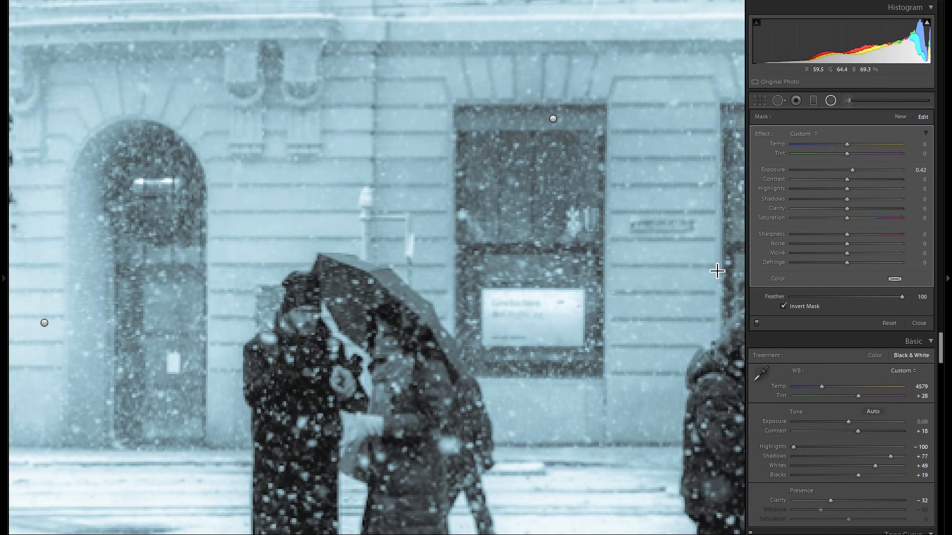
left_click(717, 271)
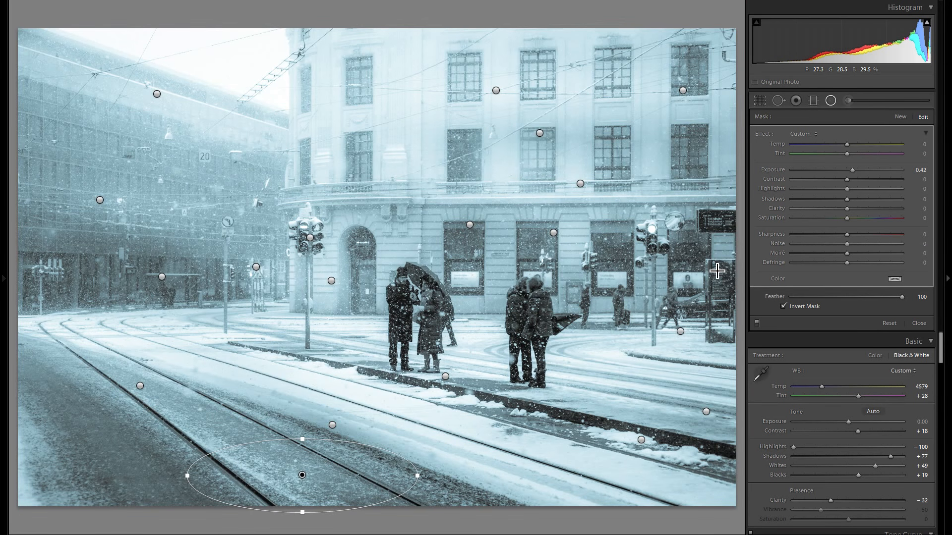
left_click(757, 323)
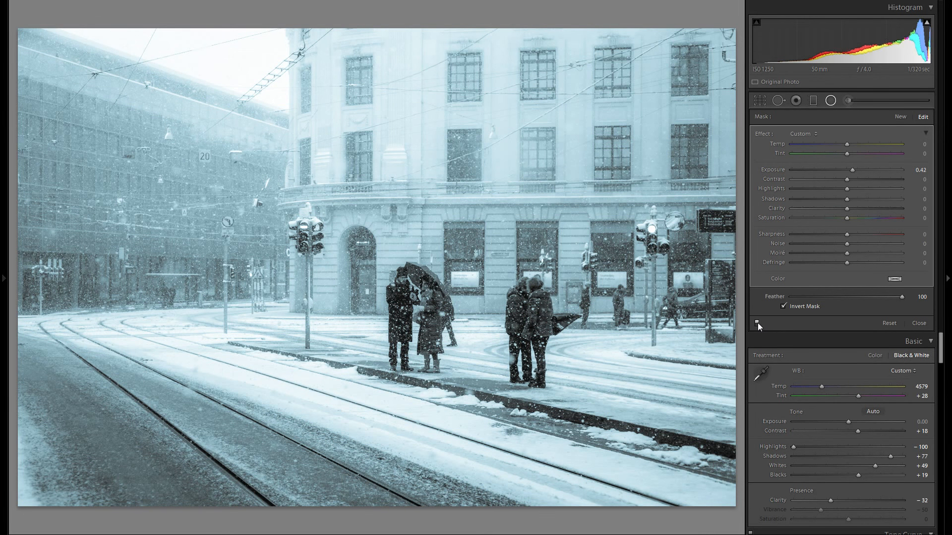
left_click(758, 323)
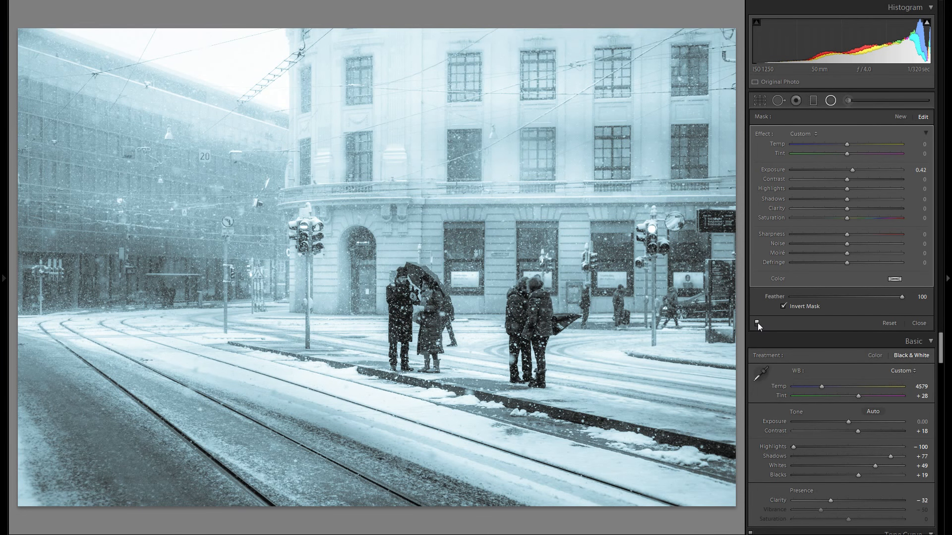
left_click(758, 322)
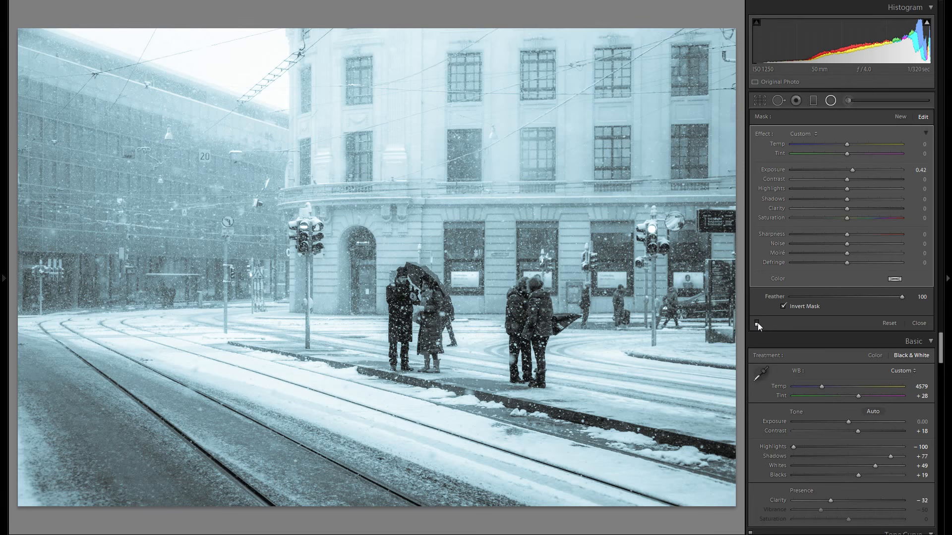
left_click(757, 322)
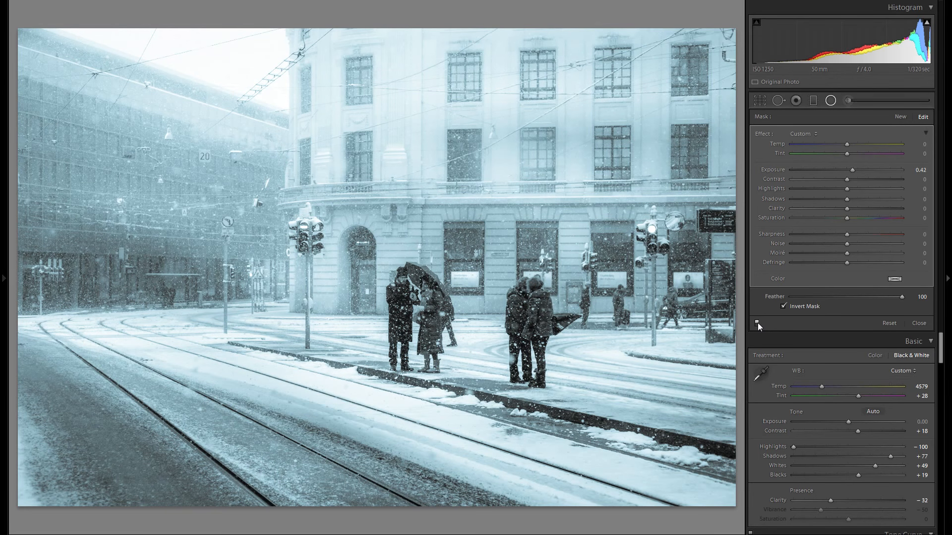
key("shift+m")
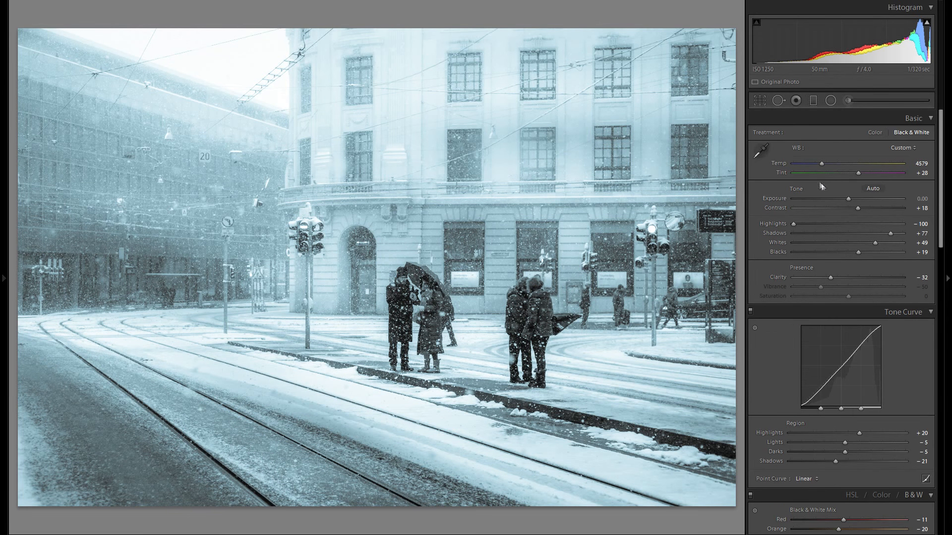
Compare the imported original and the first black-and-white conversion in the history with the latest edit state.
left_click(1, 257)
left_click(88, 516)
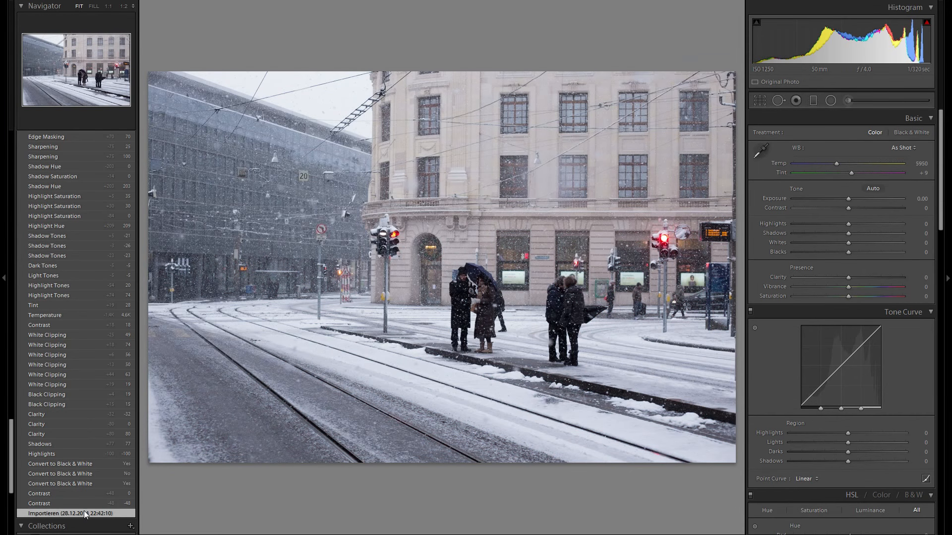
left_click(81, 483)
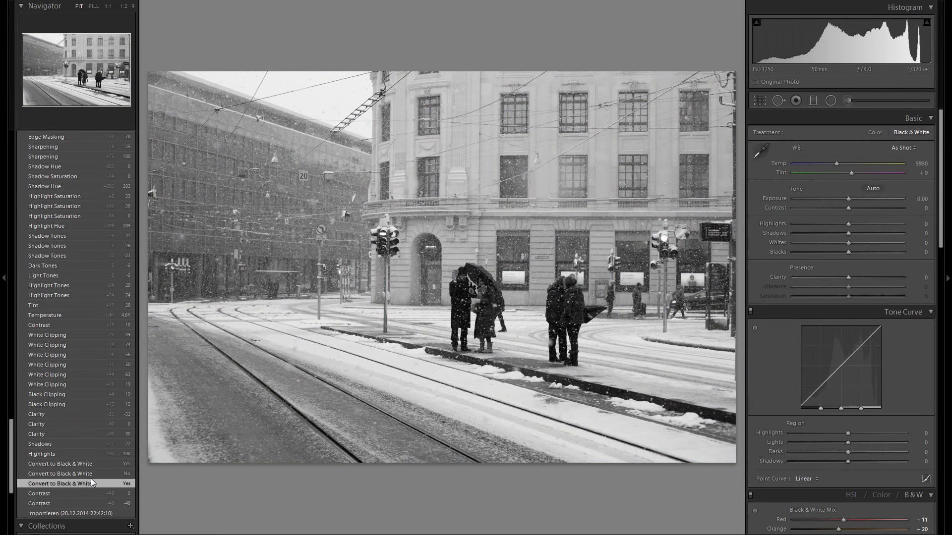
scroll(99, 446, "up", 10)
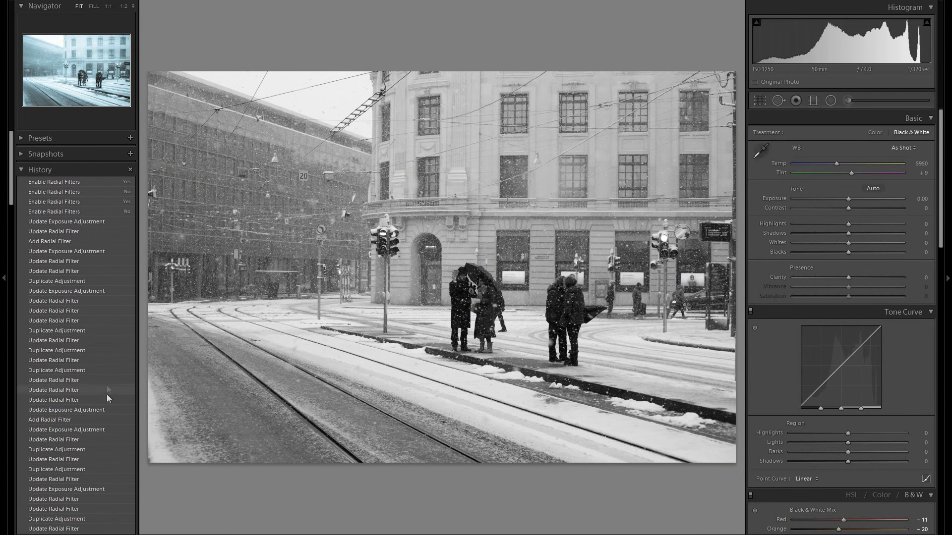
left_click(117, 185)
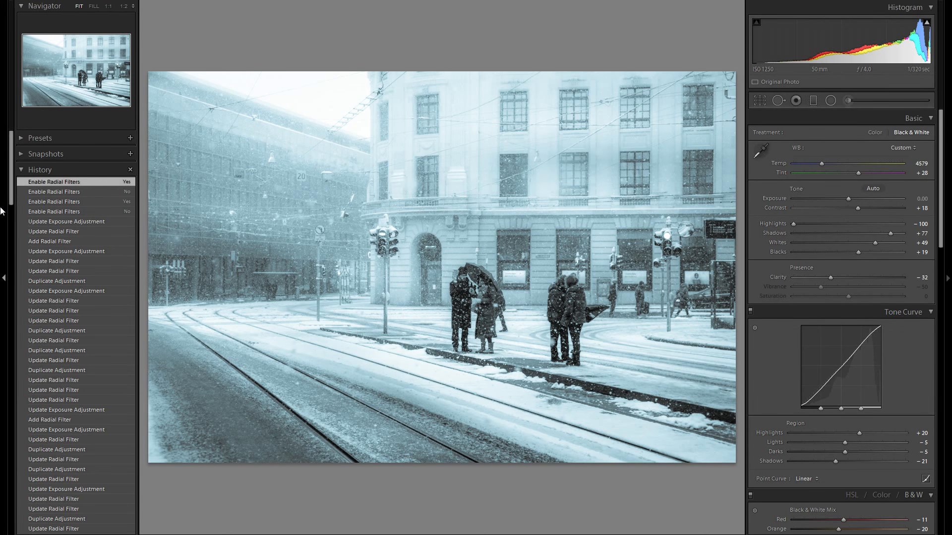
left_click(1, 210)
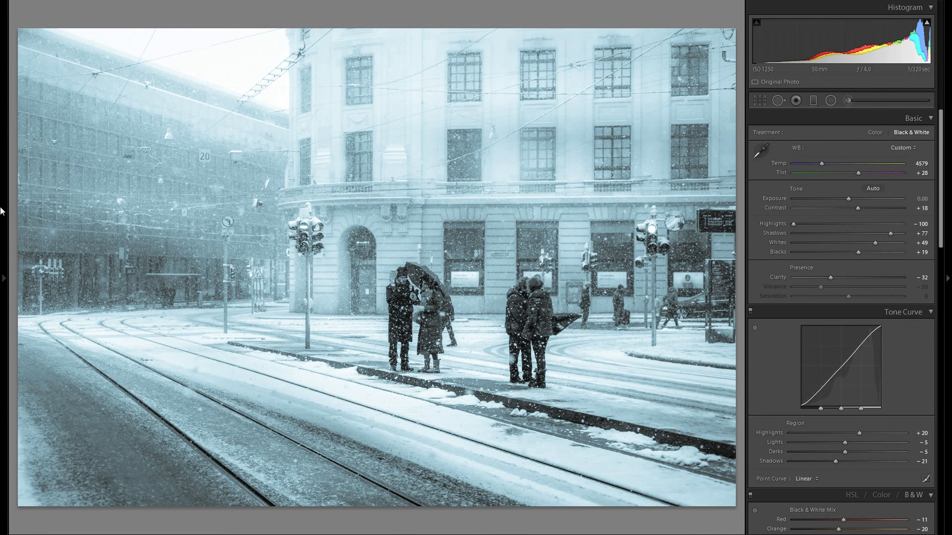
Switch the photo's treatment to Color and lower Vibrance to −75.
left_click(875, 133)
left_click_drag(820, 283, 806, 290)
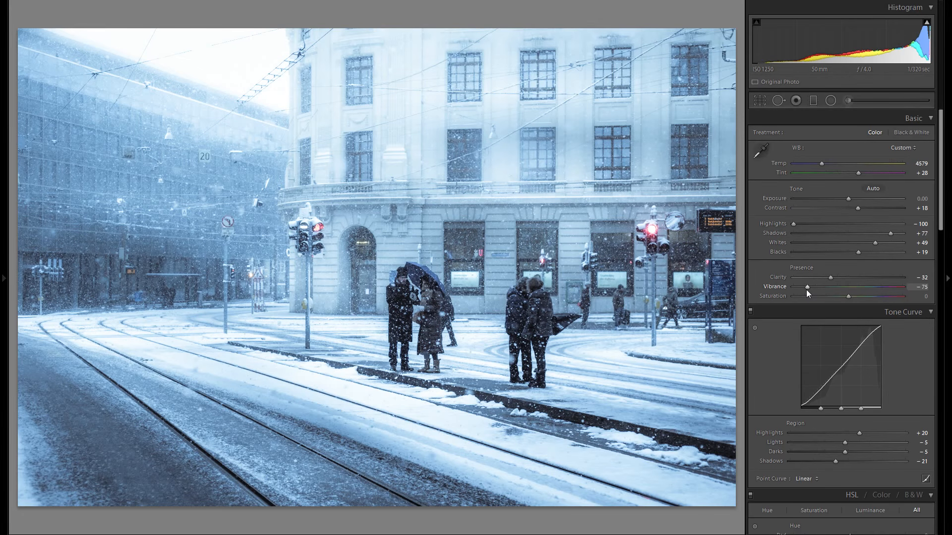
Compare the imported original in the history with the latest colour version of the edit.
left_click(3, 277)
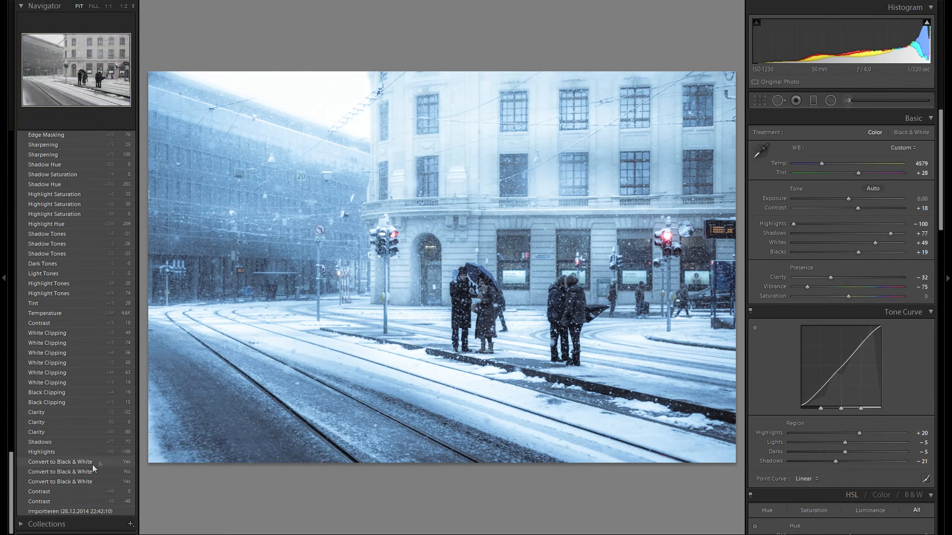
left_click(80, 511)
scroll(104, 389, "up", 6)
scroll(99, 396, "up", 10)
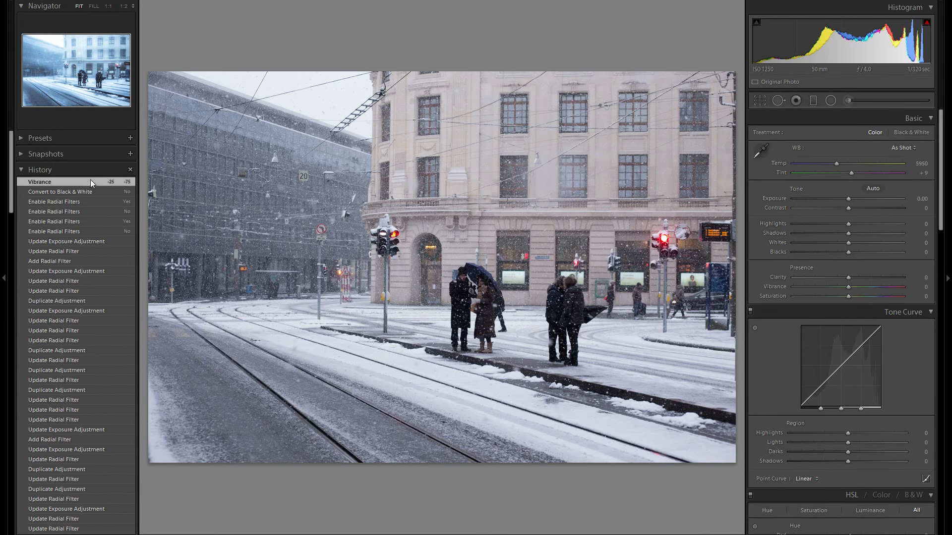
left_click(90, 182)
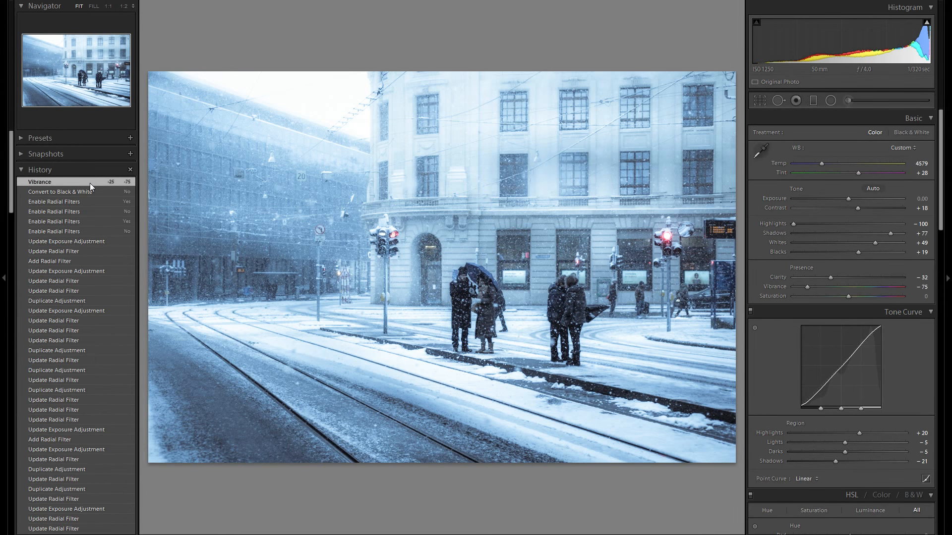
Return the photo's treatment to Black & White and change the before/after split view.
left_click(3, 167)
left_click(911, 132)
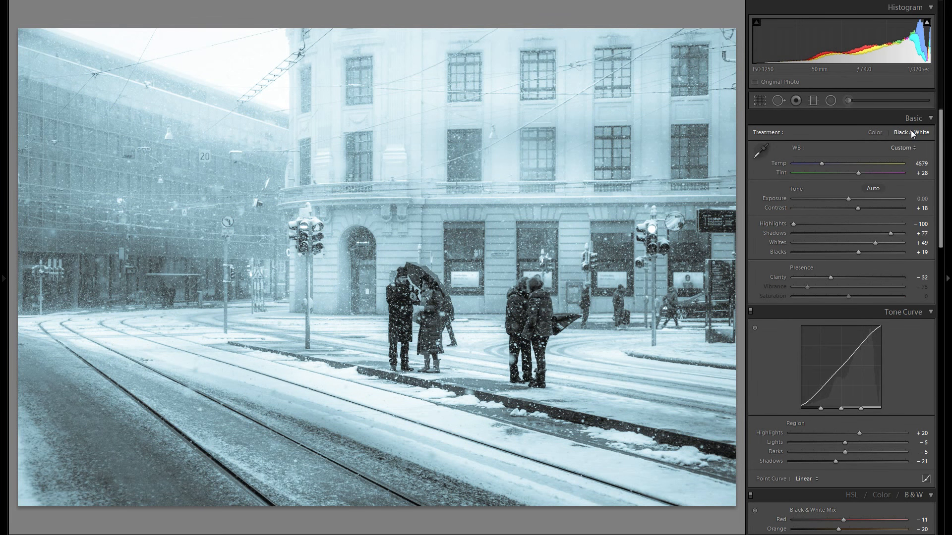
key("shift+y")
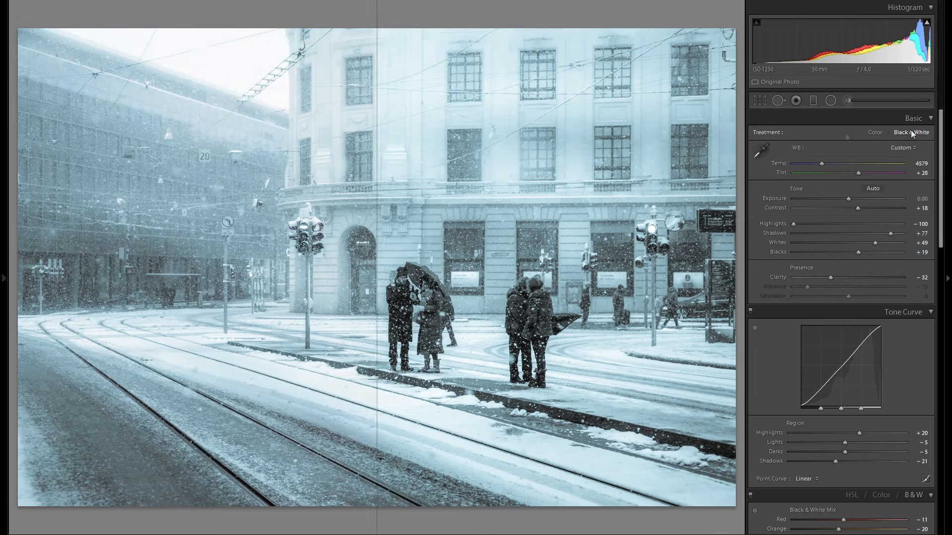